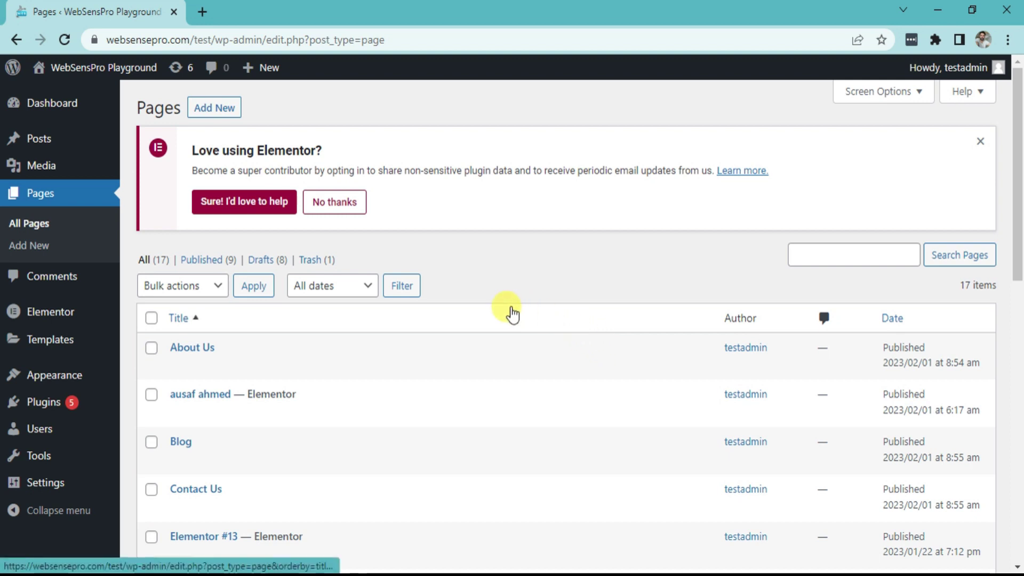
# Check in Elementor Settings > Experiments that Flexbox Container and Loop are both Active
pyautogui.click(46, 310)
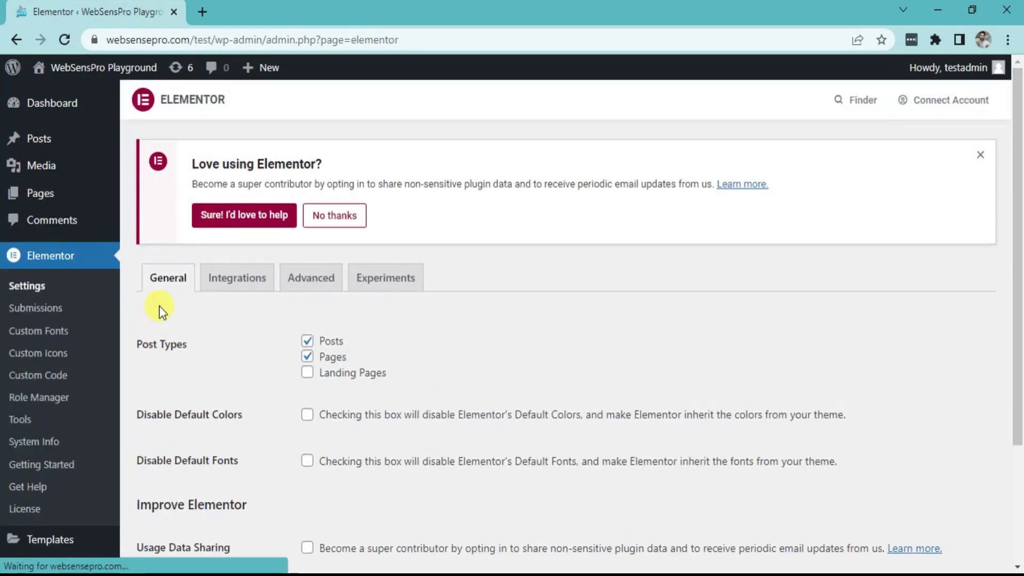
pyautogui.click(385, 285)
pyautogui.scroll(-5, 383, 357)
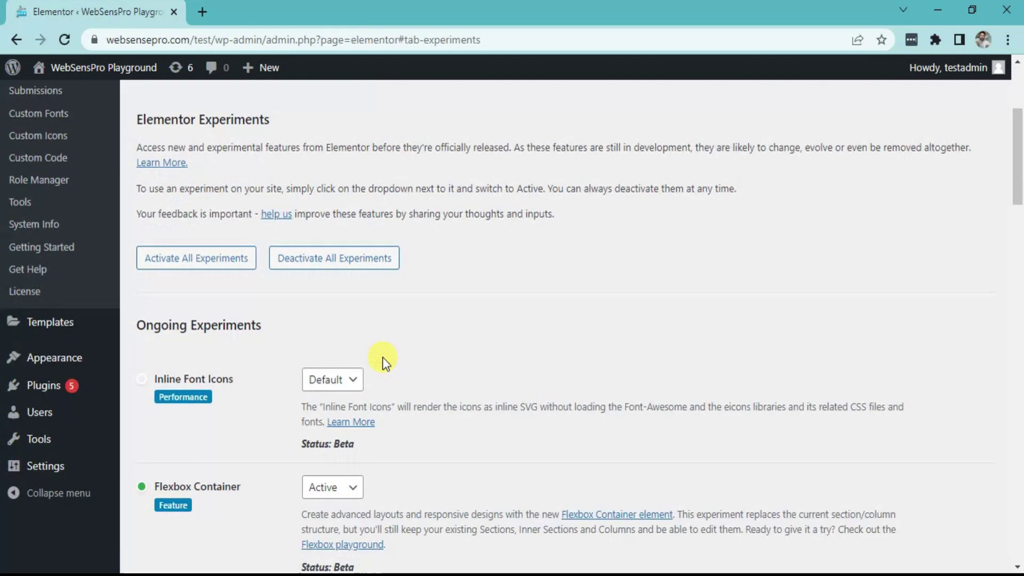
pyautogui.scroll(-5, 382, 357)
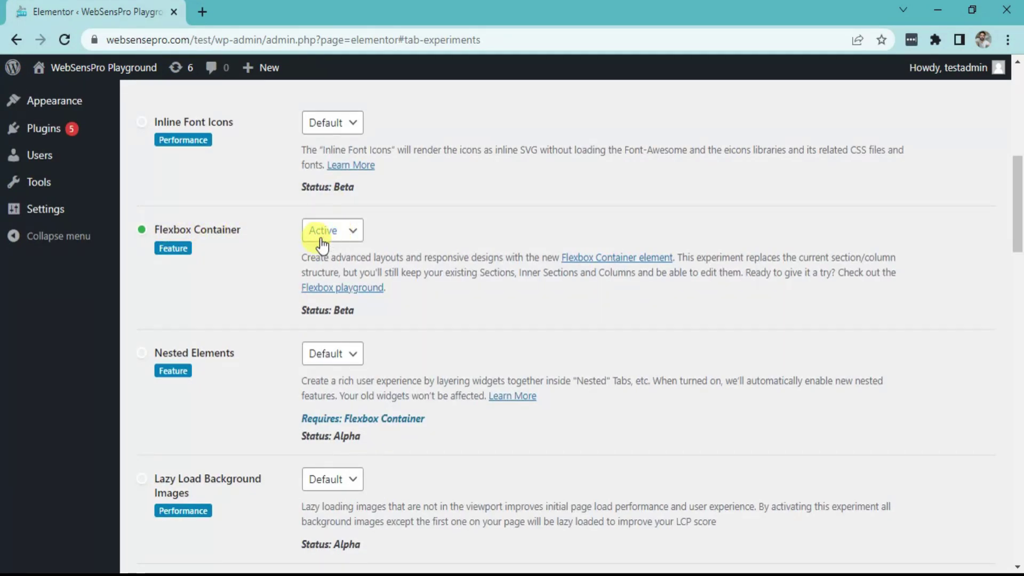
pyautogui.scroll(-9, 331, 368)
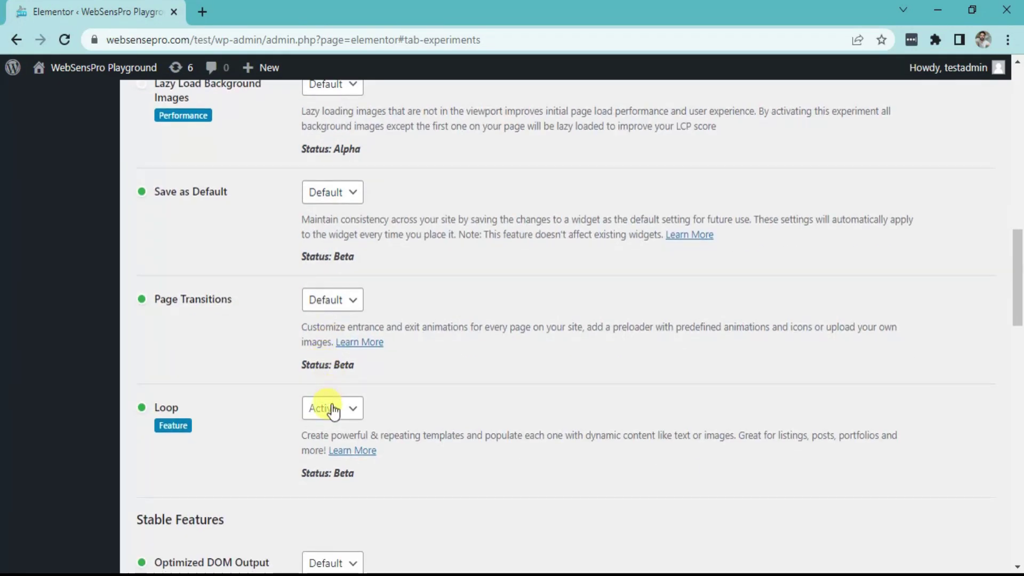
pyautogui.scroll(-2, 337, 407)
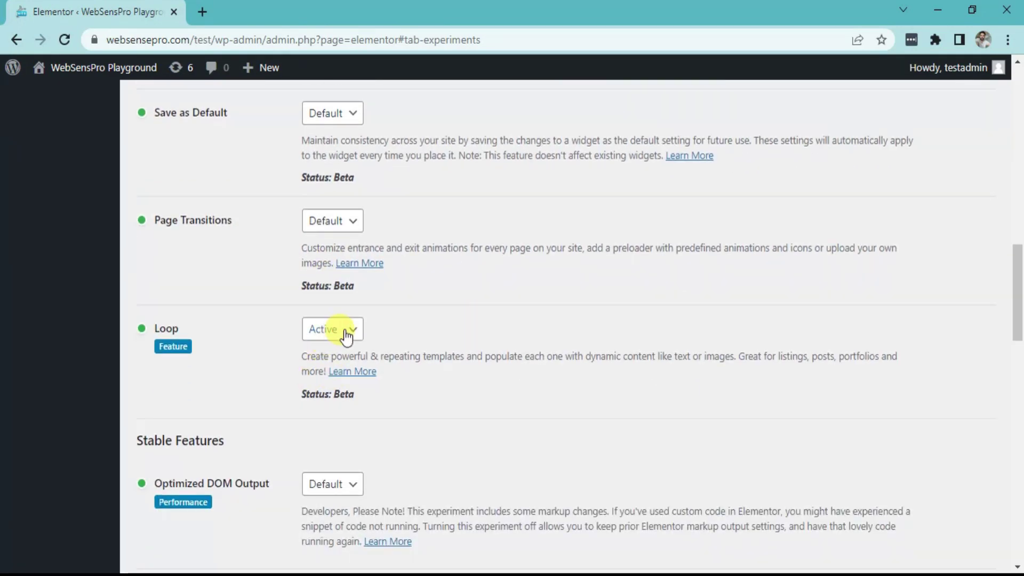
pyautogui.scroll(-16, 281, 448)
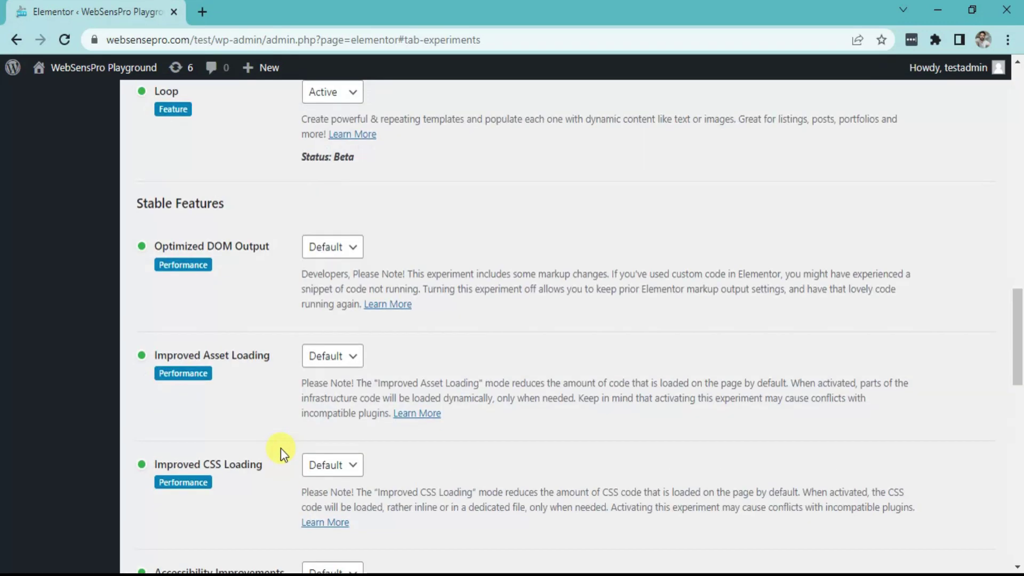
pyautogui.scroll(-6, 282, 457)
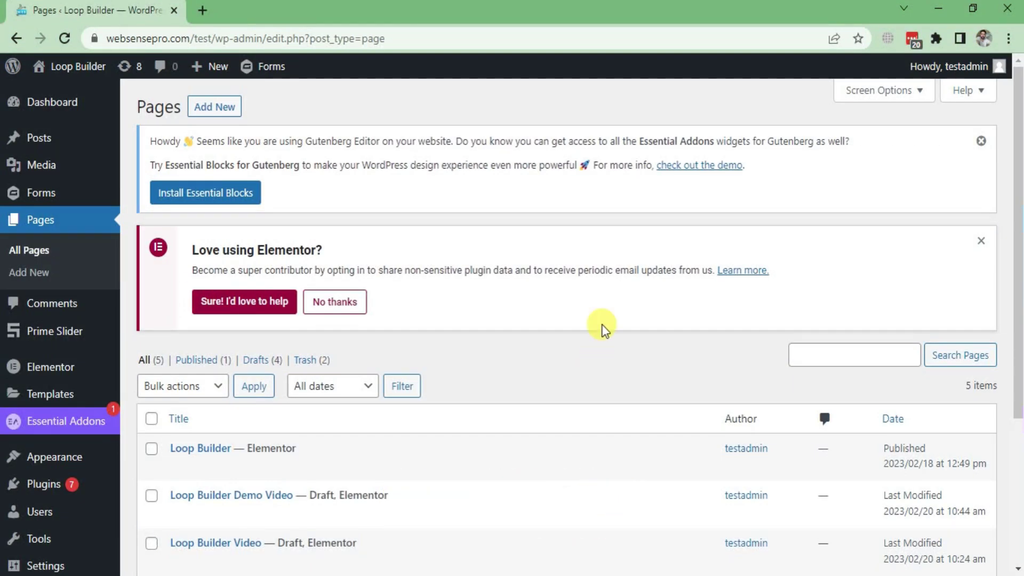
# Create a new page titled 'Loop Builder Demo Video' and open it in Elementor
pyautogui.click(222, 113)
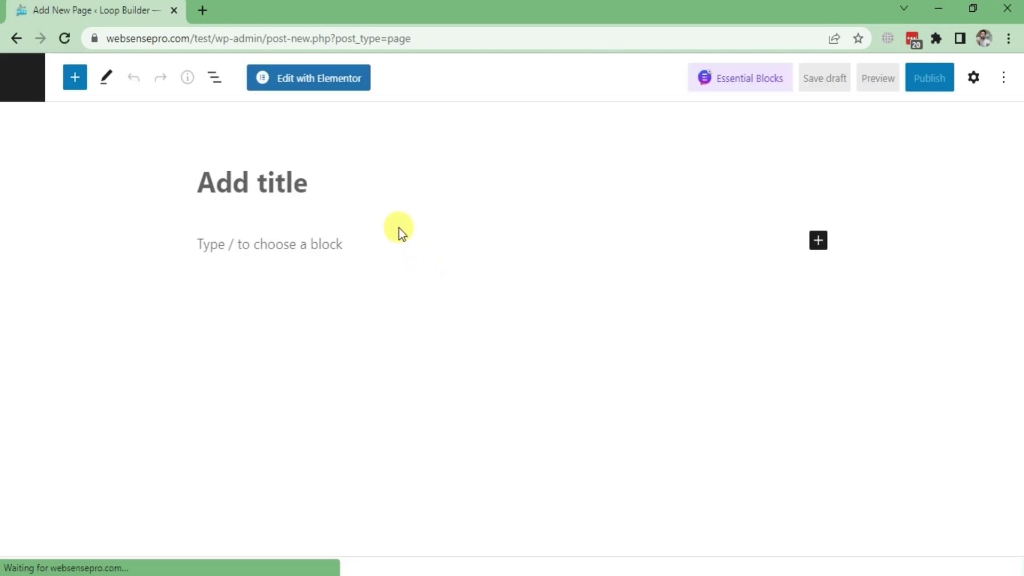
pyautogui.write('Loop Builder De')
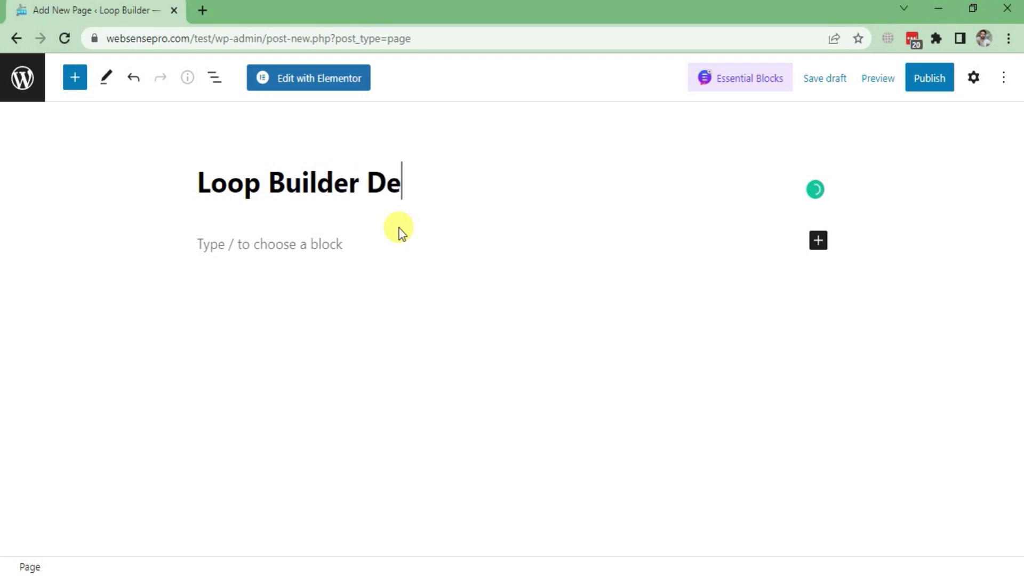
pyautogui.write('mo Video')
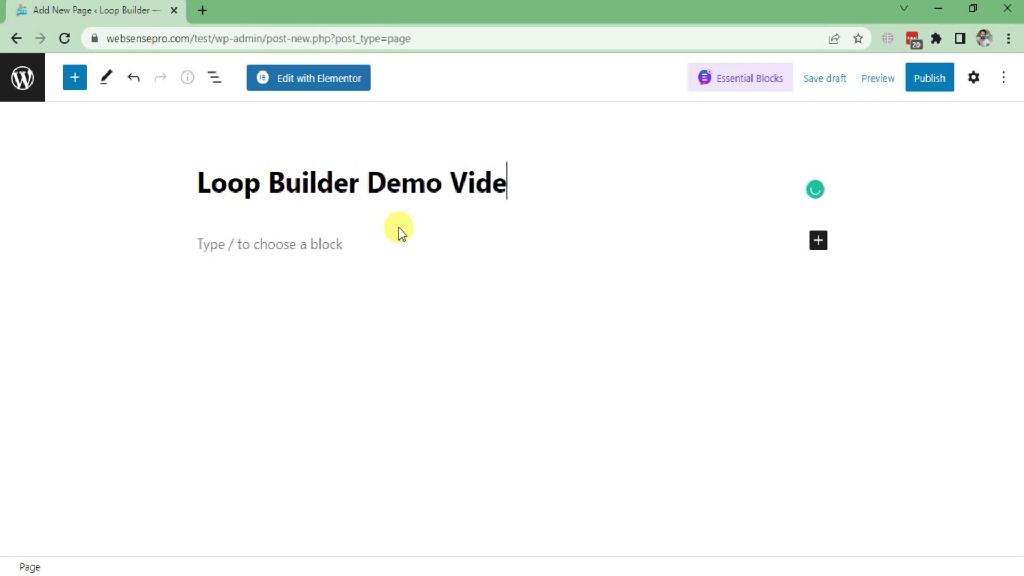
pyautogui.click(349, 77)
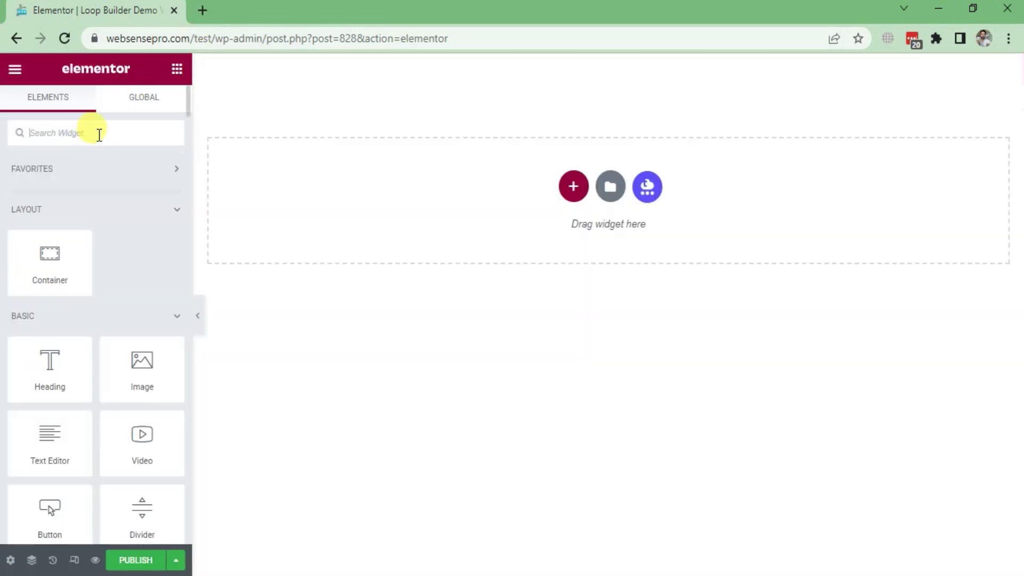
# Search the widget panel for 'Loop' and drop a Loop Grid widget onto the empty page
pyautogui.write('Loop')
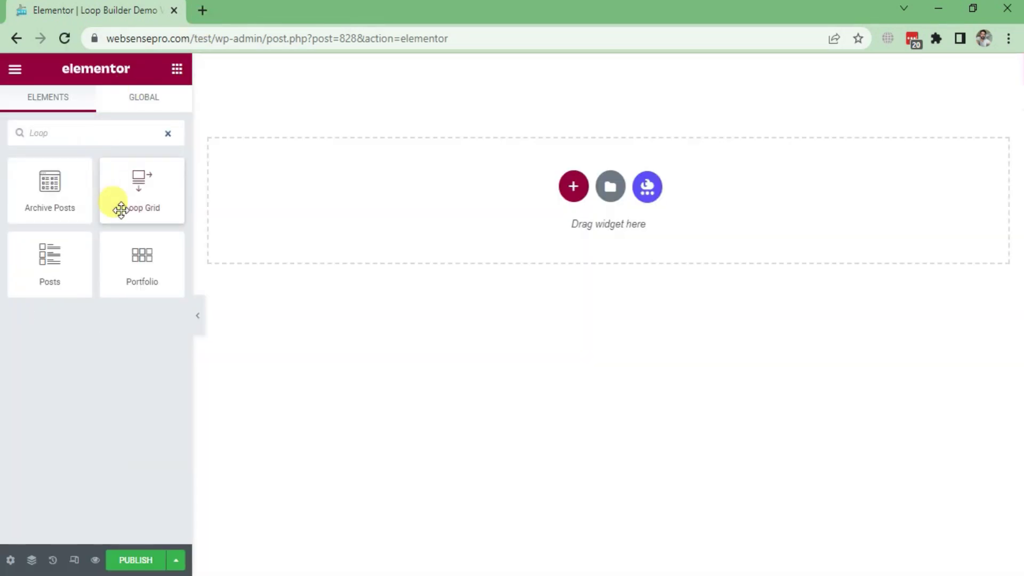
pyautogui.moveTo(122, 206); pyautogui.dragTo(291, 223)
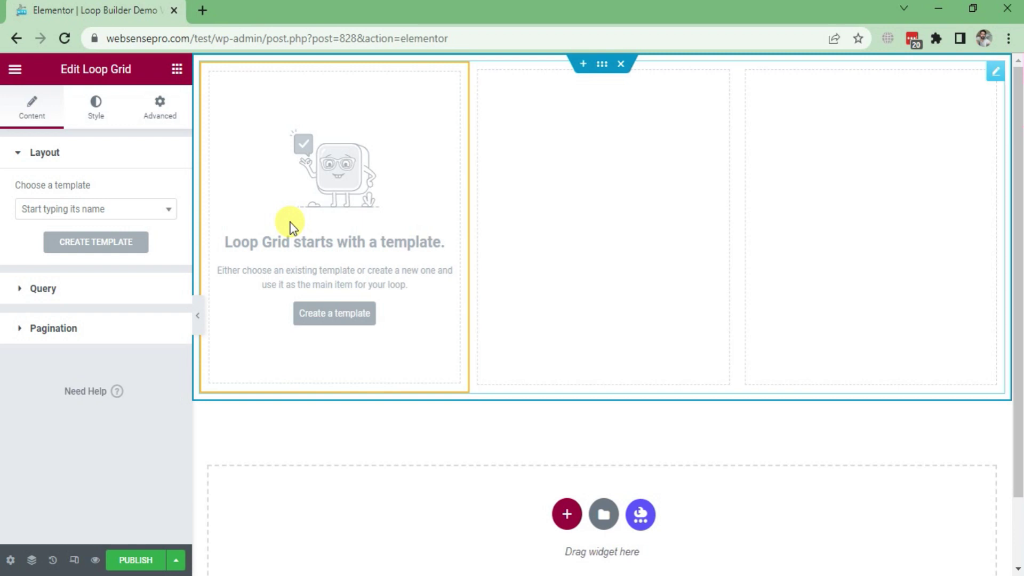
# Start a new loop item template from the Loop Grid placeholder, saving the page first
pyautogui.click(339, 320)
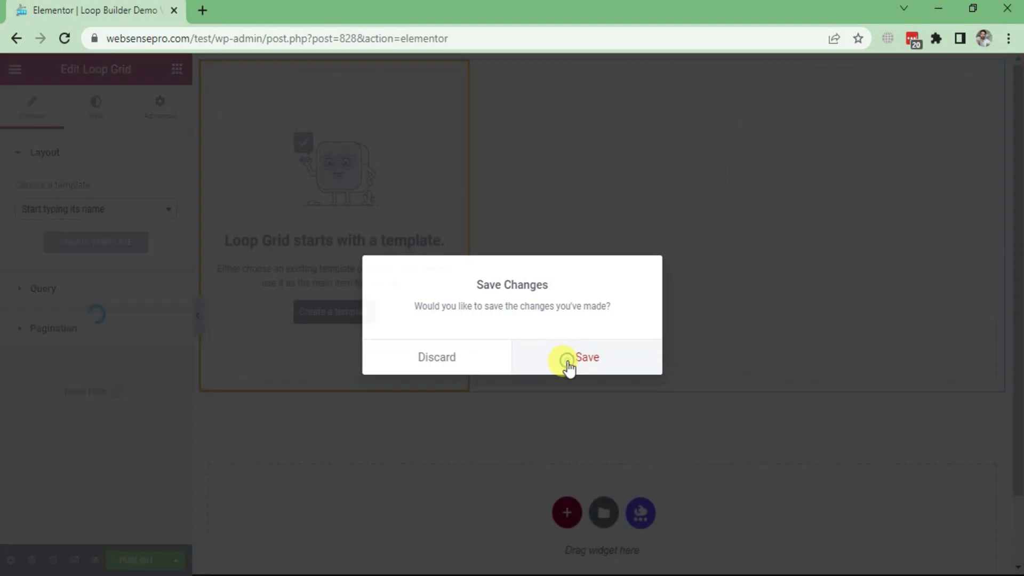
pyautogui.click(569, 367)
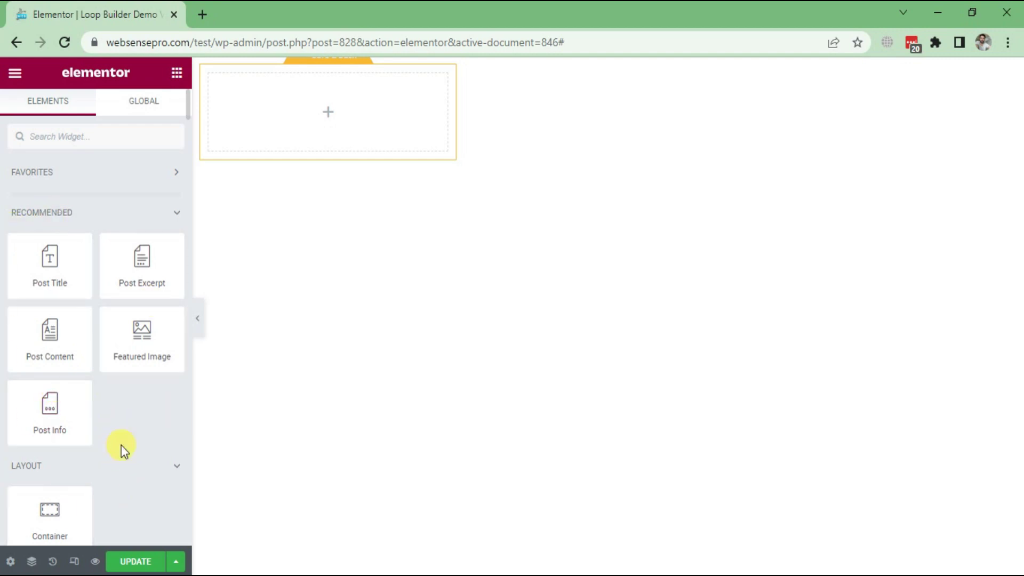
# Add a Post Info widget to the template and remove Comments, Author and Time, keeping only the date
pyautogui.moveTo(78, 402); pyautogui.dragTo(290, 106)
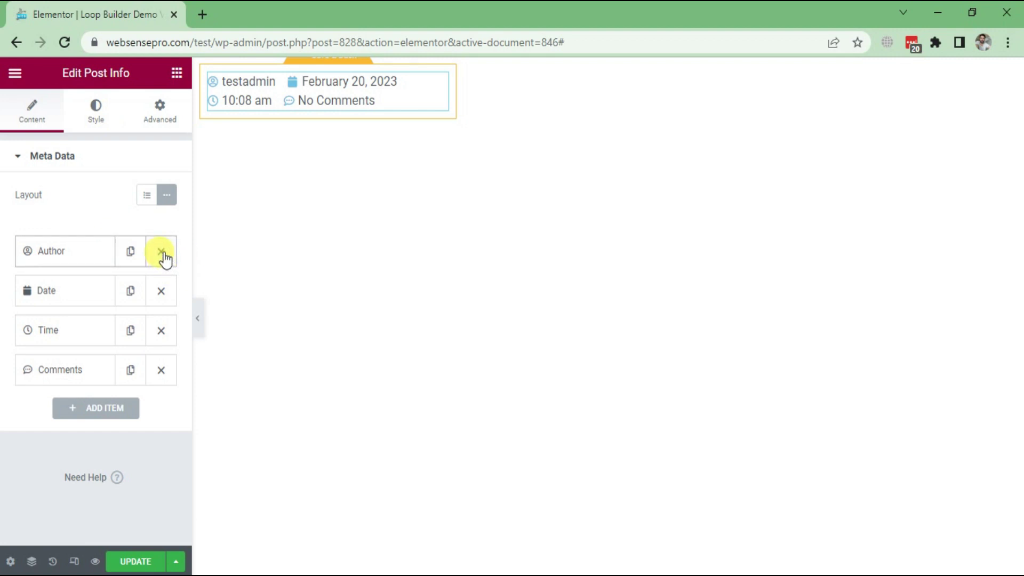
pyautogui.click(162, 370)
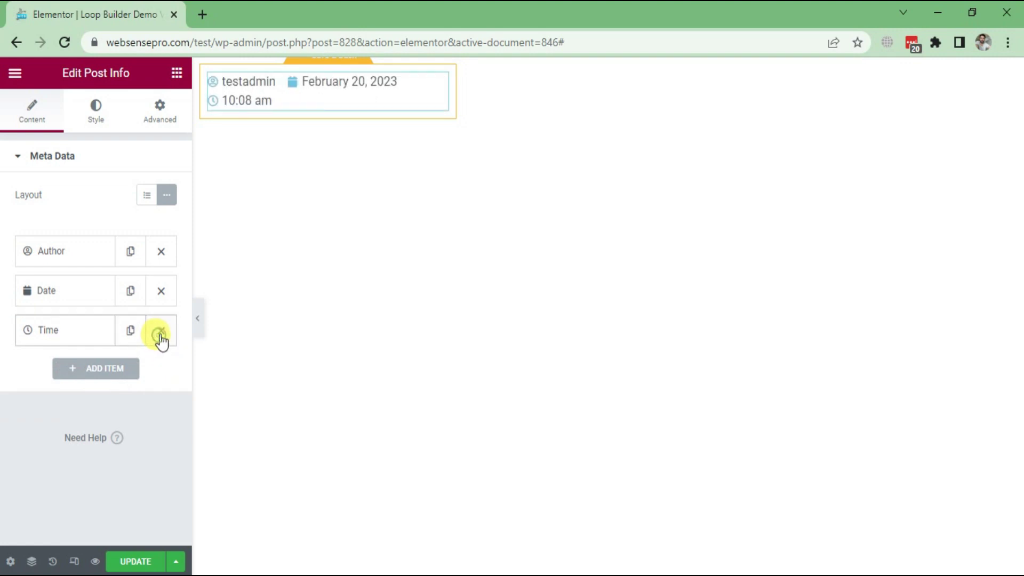
pyautogui.click(164, 253)
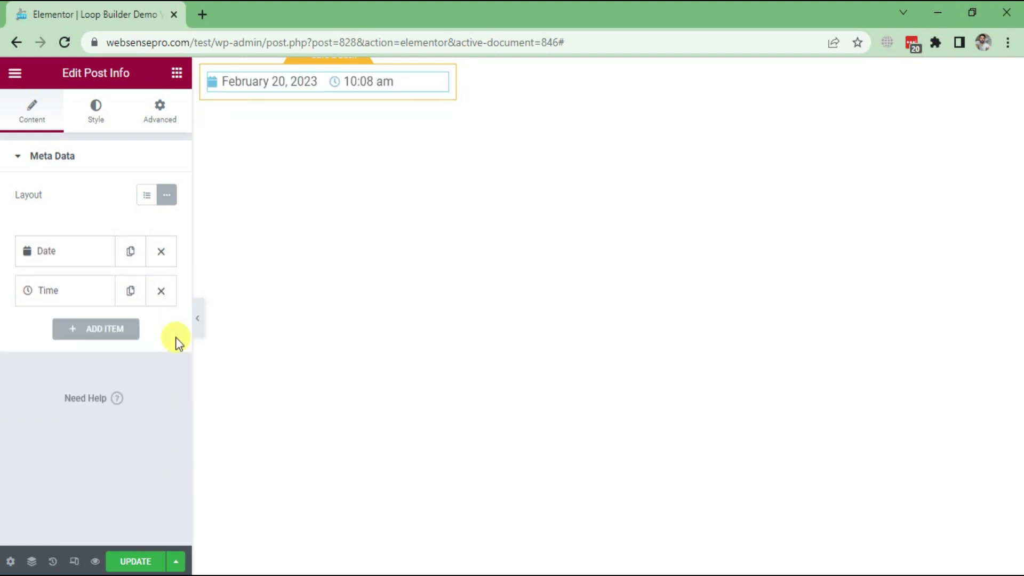
pyautogui.click(161, 292)
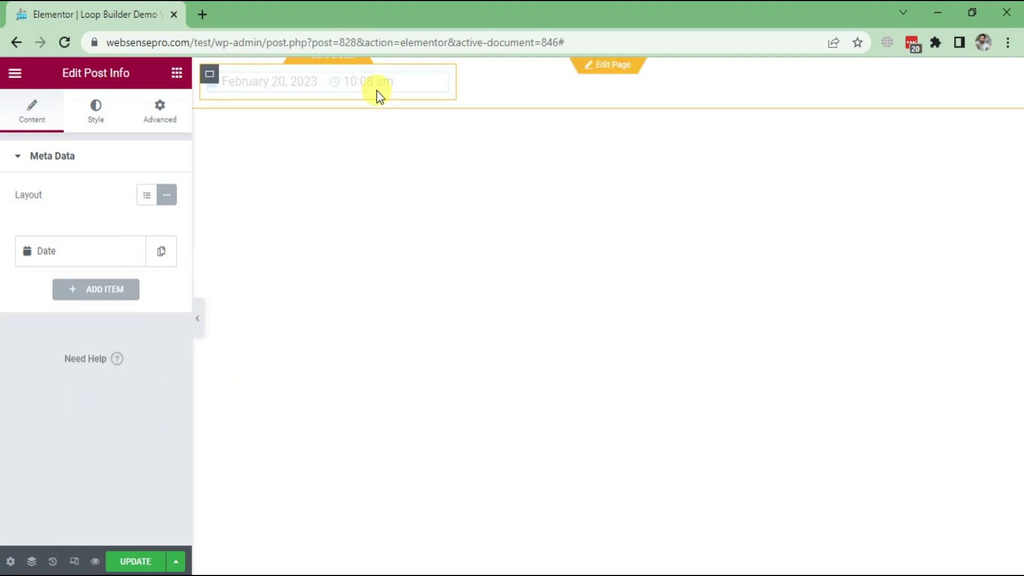
# Add a Featured Image below the date, linked through a Custom URL to the dynamic Post URL
pyautogui.click(177, 72)
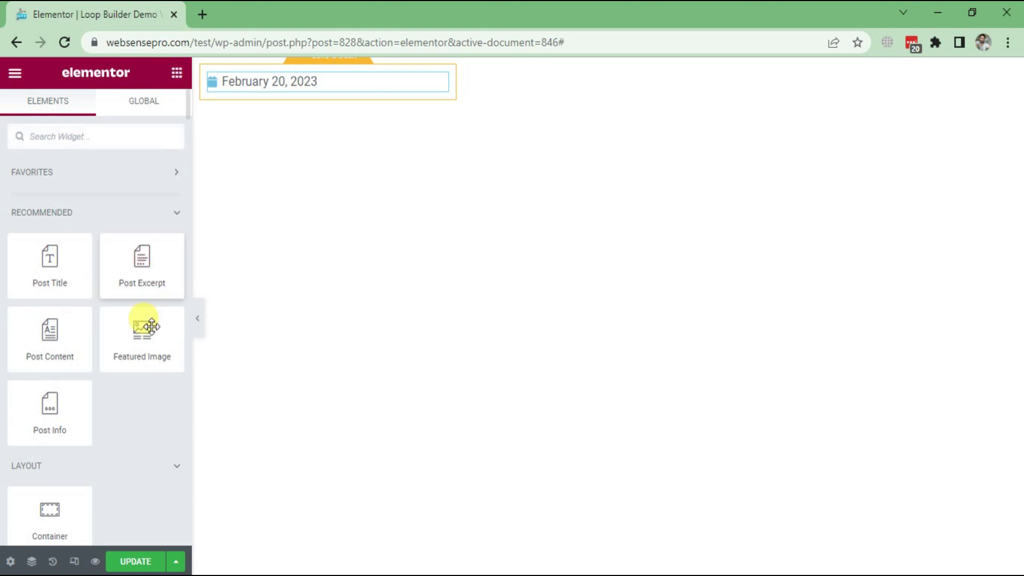
pyautogui.moveTo(140, 341); pyautogui.dragTo(299, 94)
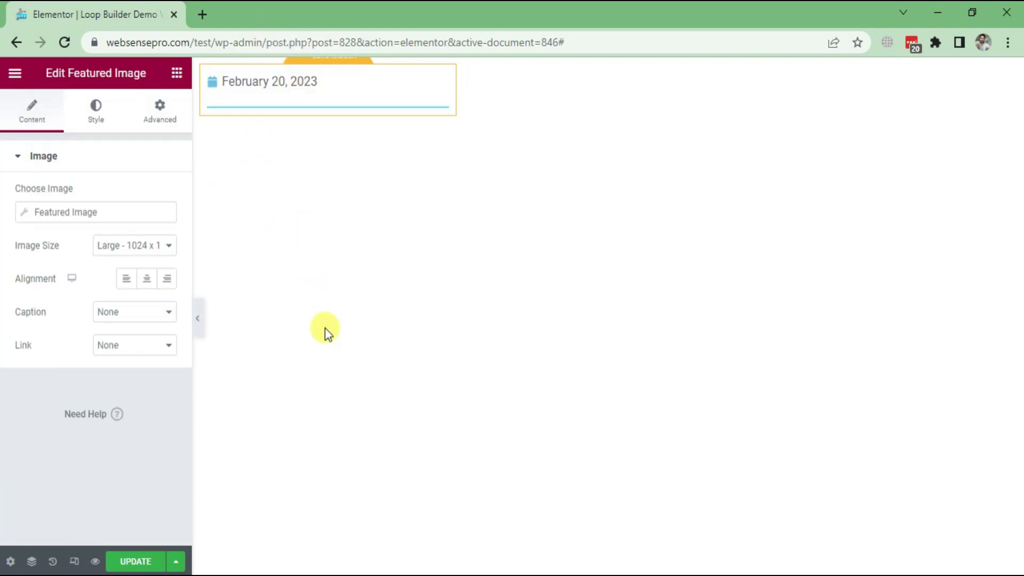
pyautogui.click(162, 341)
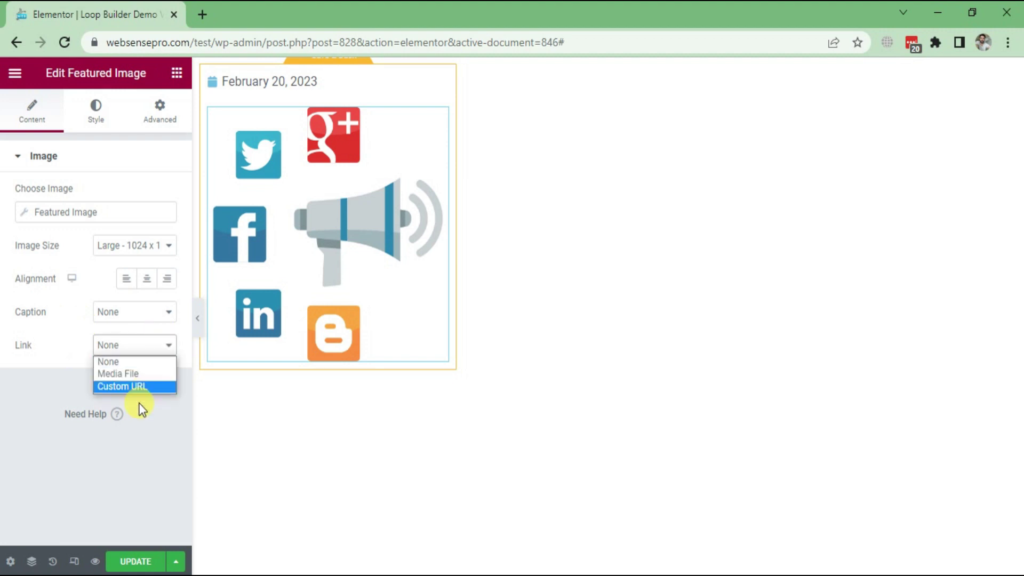
pyautogui.click(138, 388)
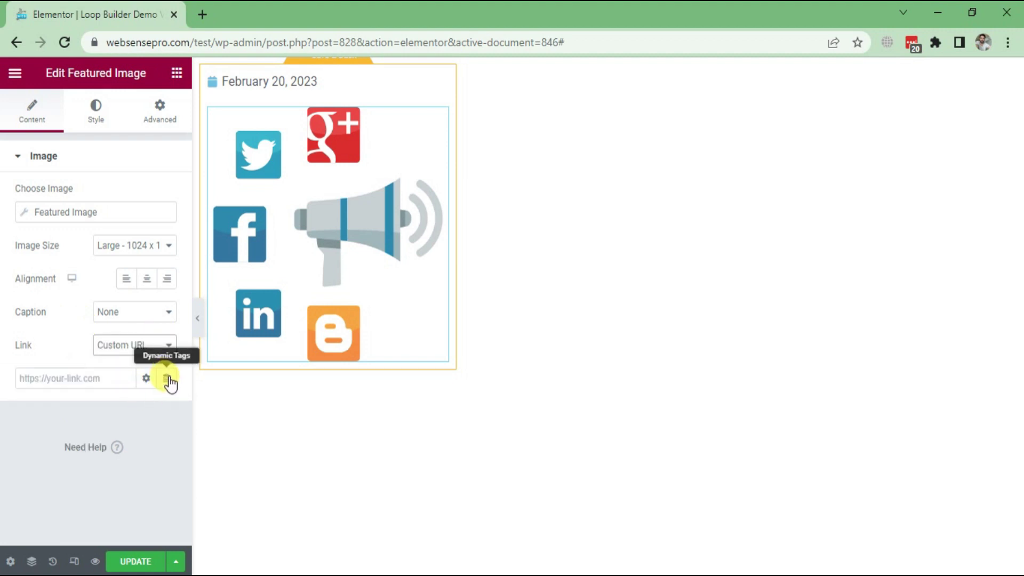
pyautogui.click(166, 378)
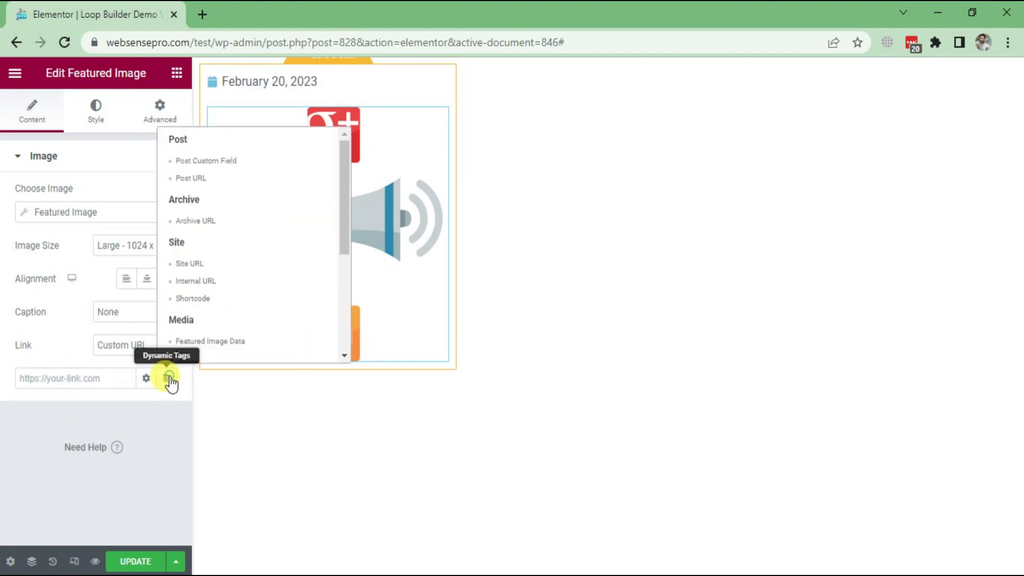
pyautogui.click(192, 177)
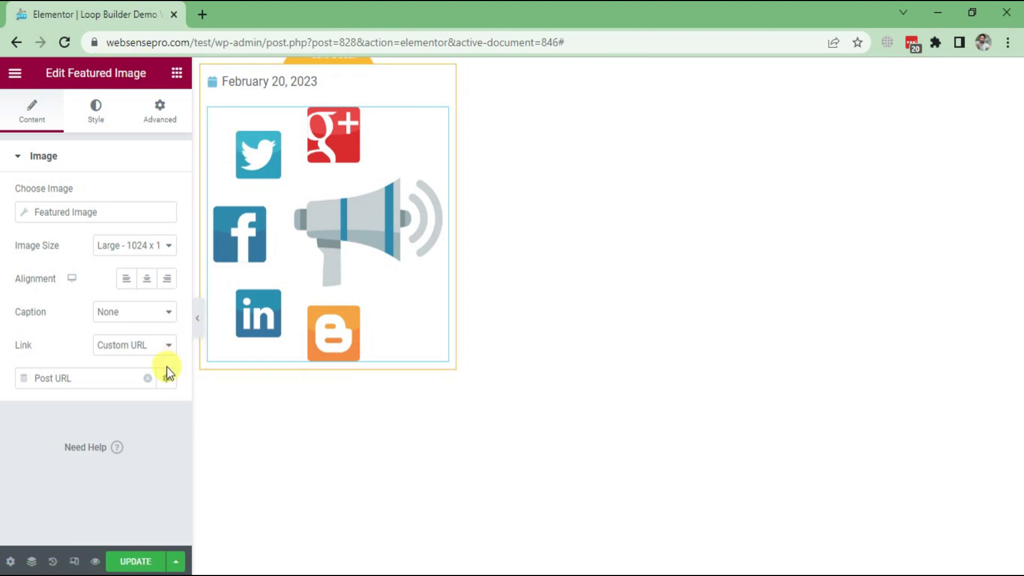
# Add a centred Post Title below the image and set its text colour to dark grey #35393A
pyautogui.click(176, 73)
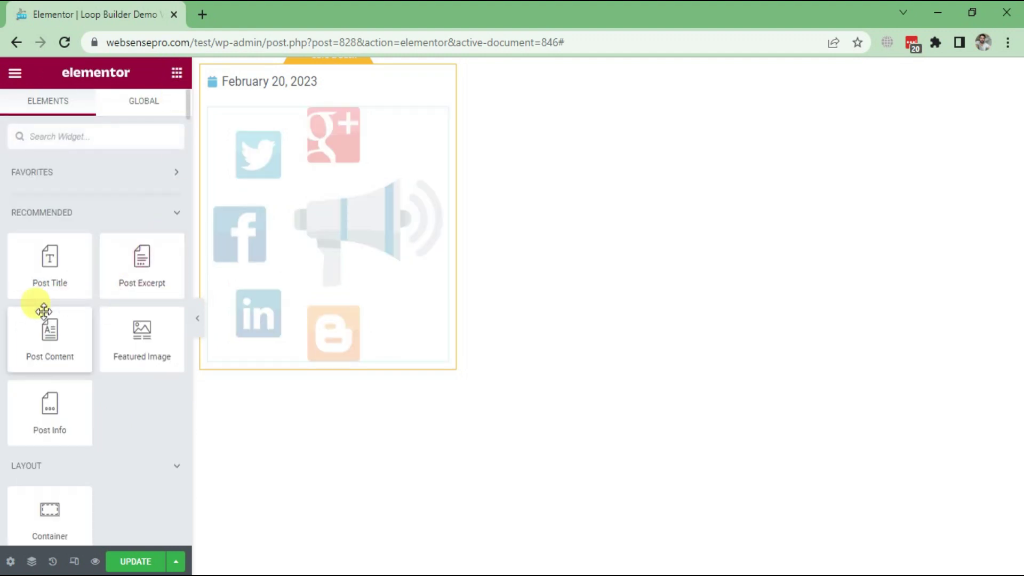
pyautogui.moveTo(62, 270); pyautogui.dragTo(322, 346)
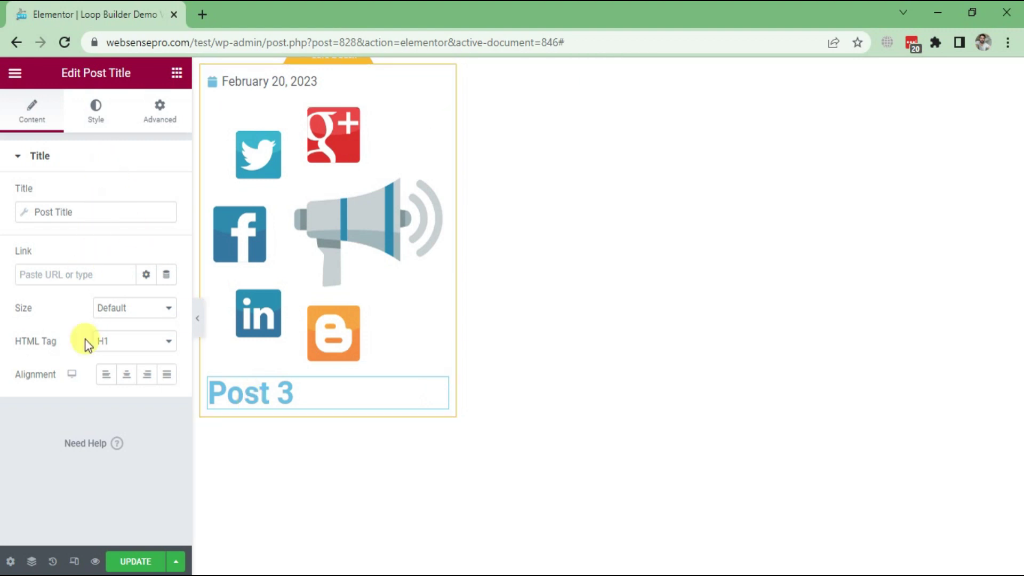
pyautogui.click(128, 374)
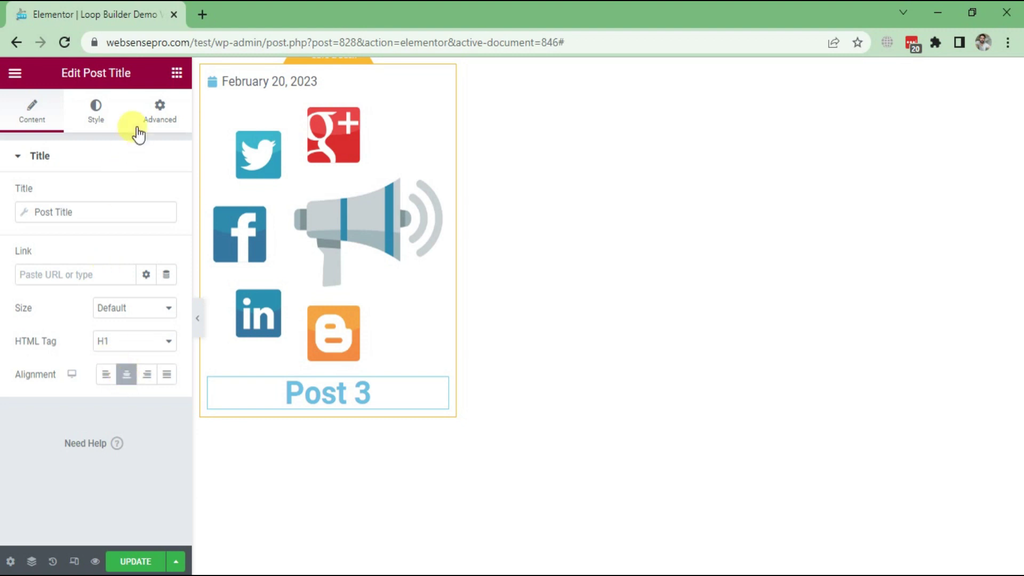
pyautogui.click(96, 118)
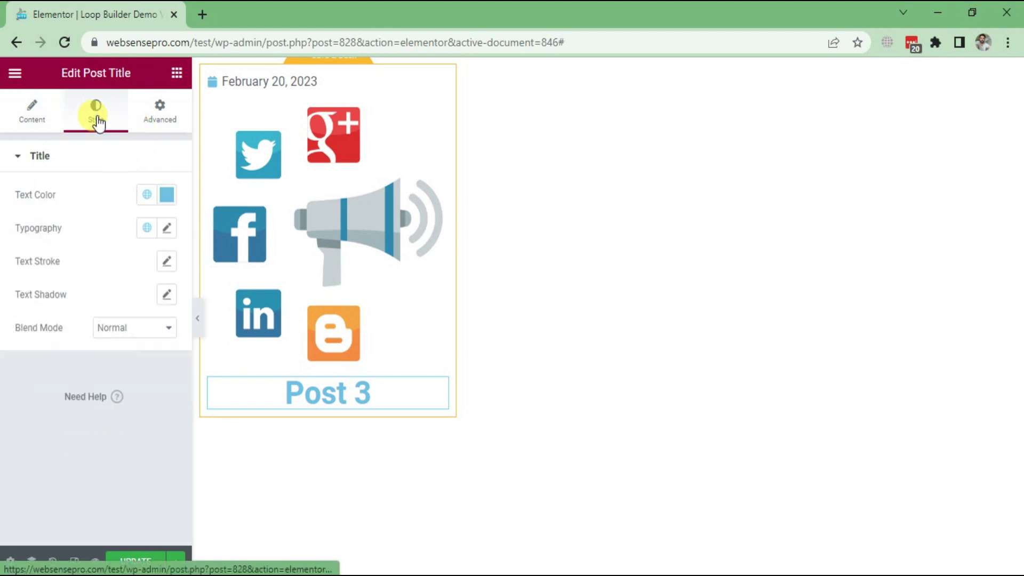
pyautogui.click(172, 200)
pyautogui.click(104, 354)
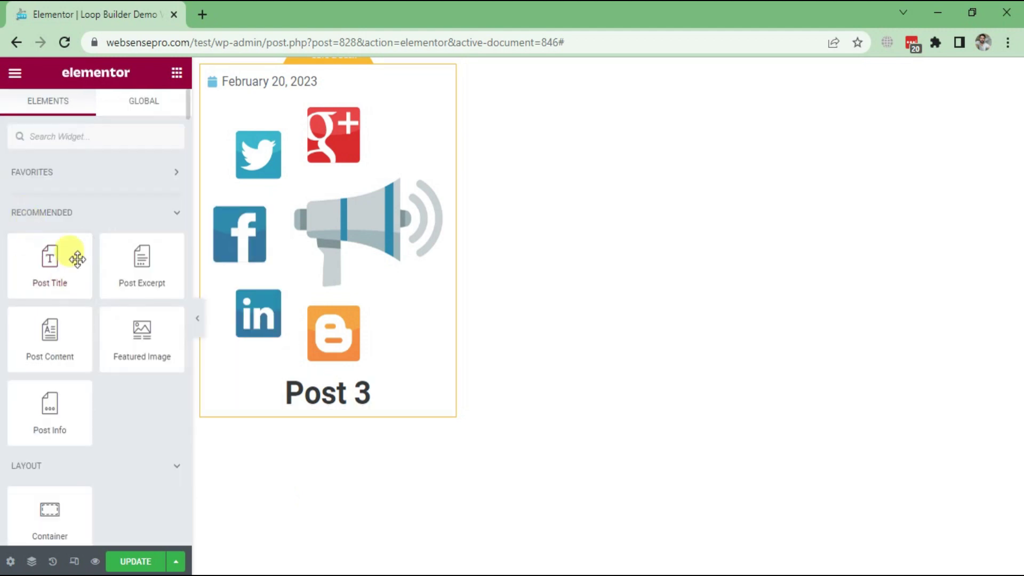
# Set the post title's typography font family to Rubik
pyautogui.click(356, 395)
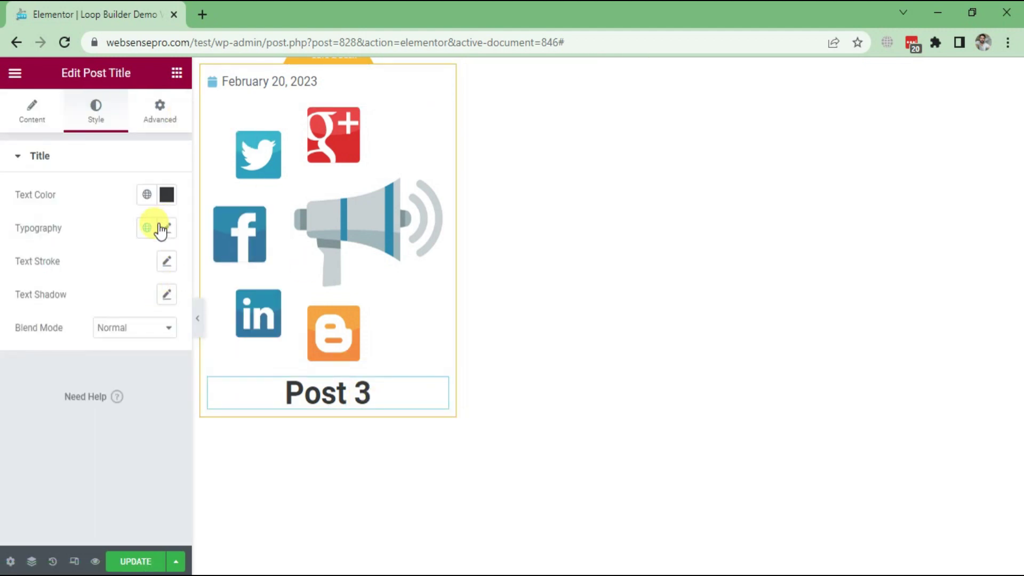
pyautogui.click(166, 229)
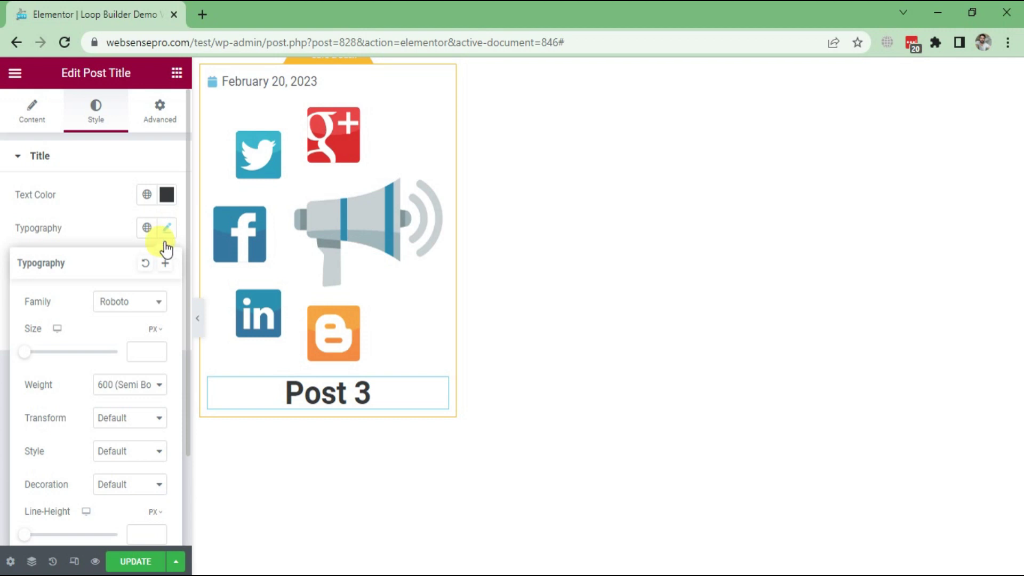
pyautogui.click(154, 305)
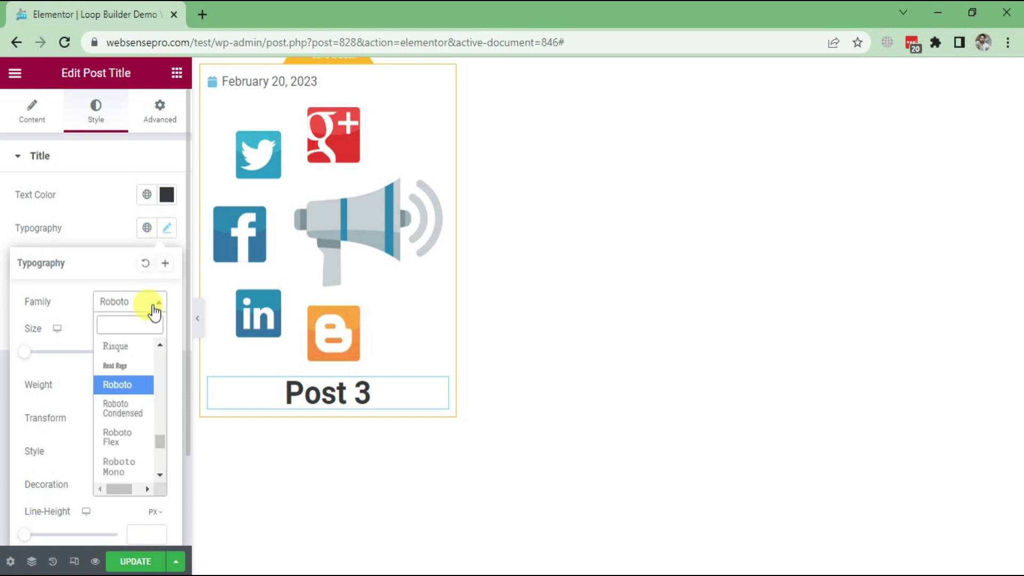
pyautogui.scroll(-3, 128, 448)
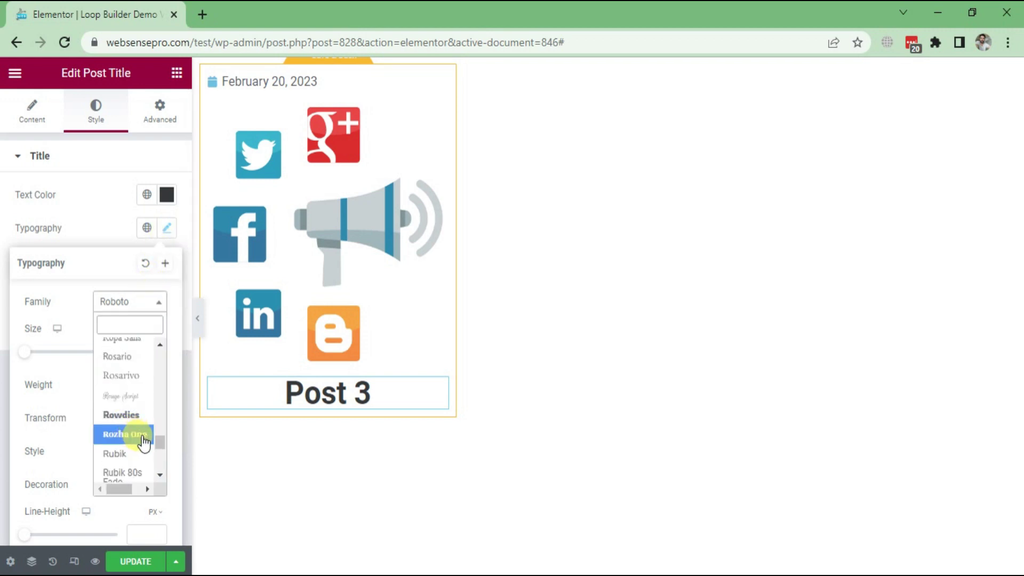
pyautogui.click(136, 415)
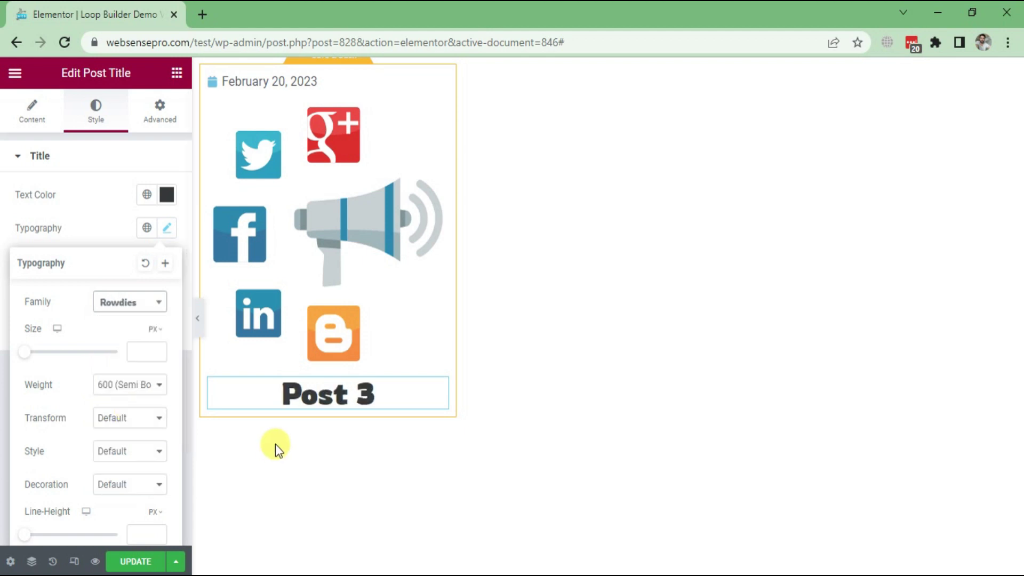
pyautogui.click(160, 305)
pyautogui.scroll(-2, 140, 405)
pyautogui.scroll(-2, 134, 448)
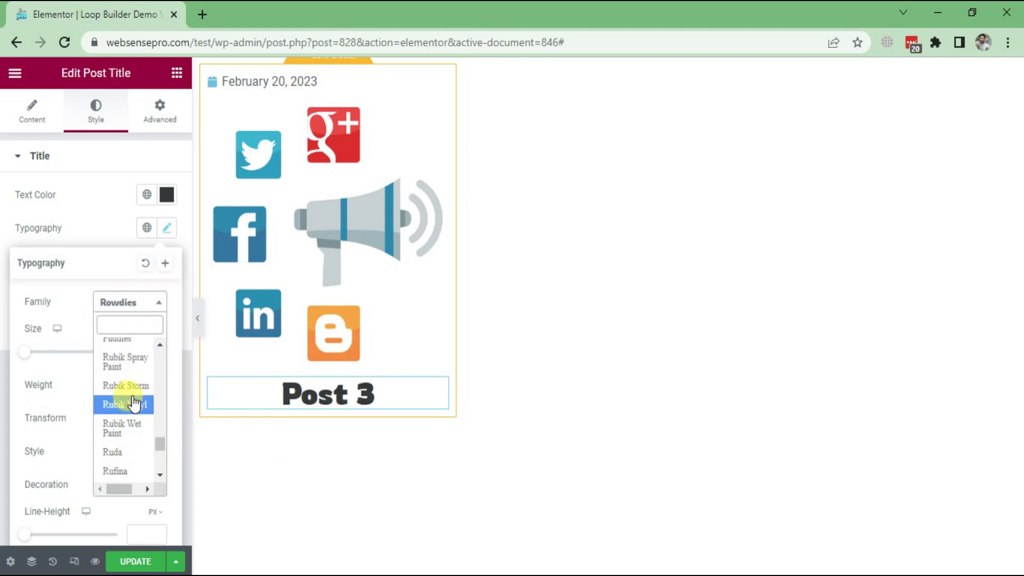
pyautogui.scroll(5, 134, 400)
pyautogui.scroll(-3, 135, 406)
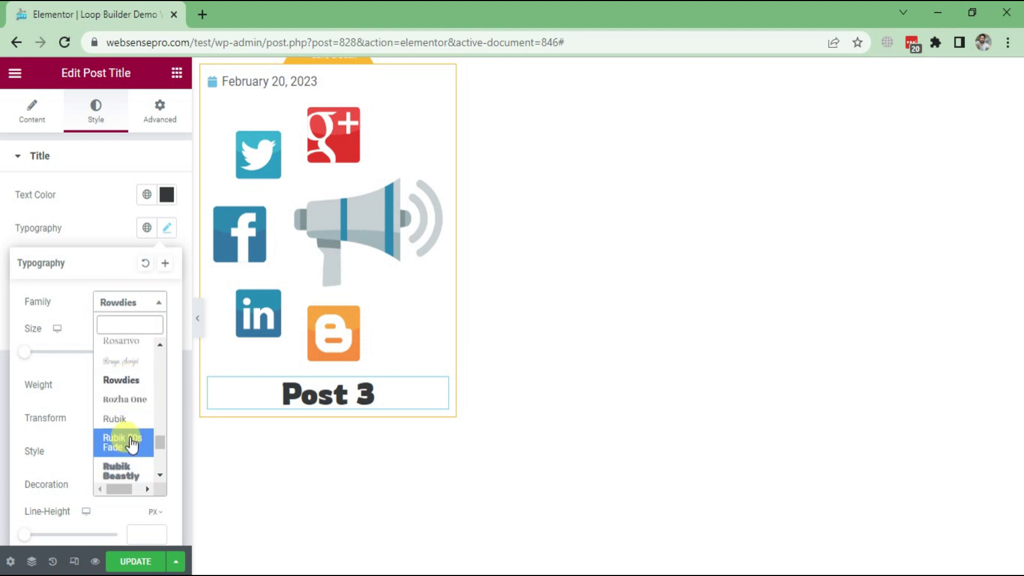
pyautogui.click(130, 418)
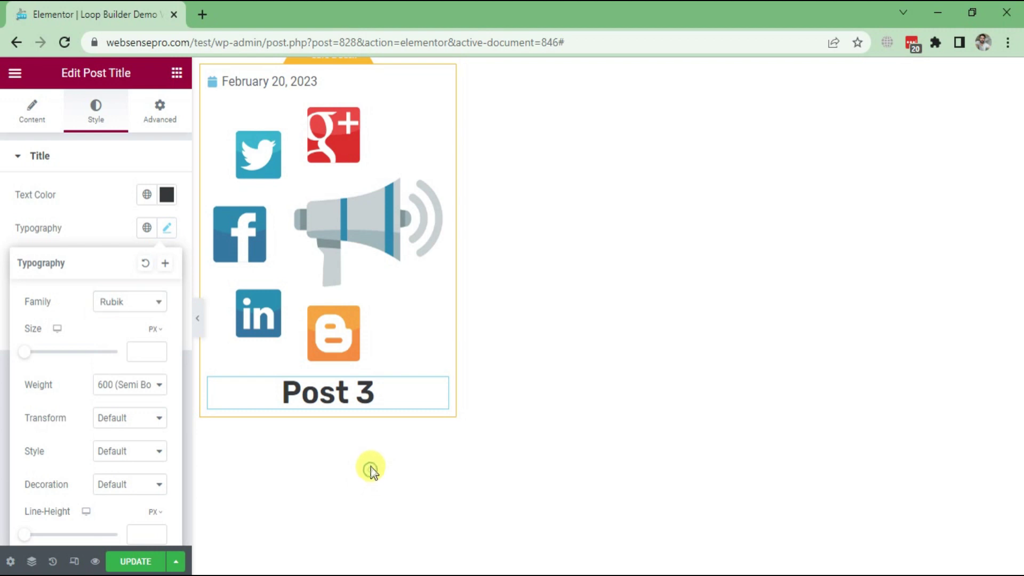
pyautogui.click(370, 469)
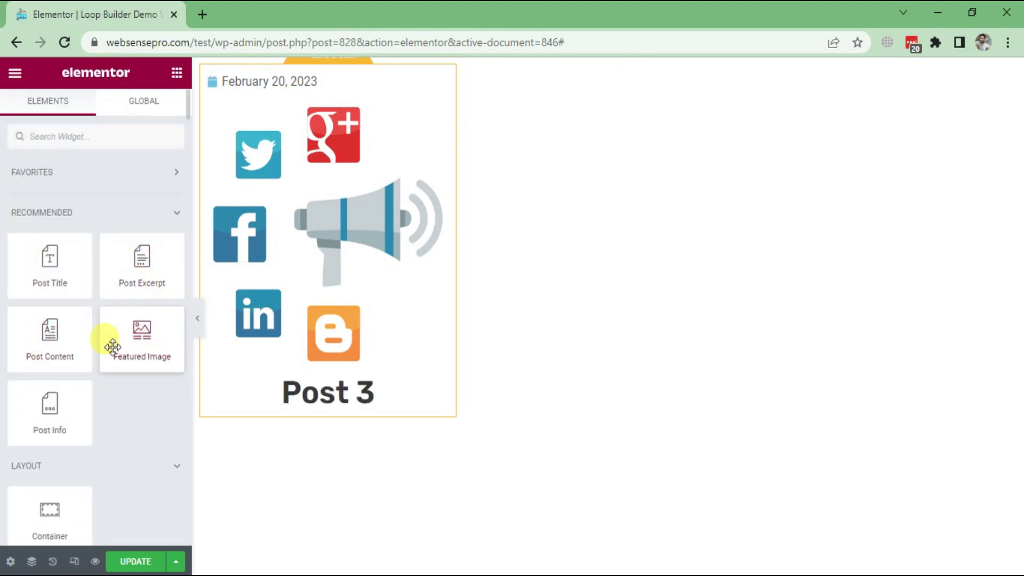
# Add centre-aligned Post Content below the title, then save the template and return to the page
pyautogui.moveTo(68, 344); pyautogui.dragTo(297, 408)
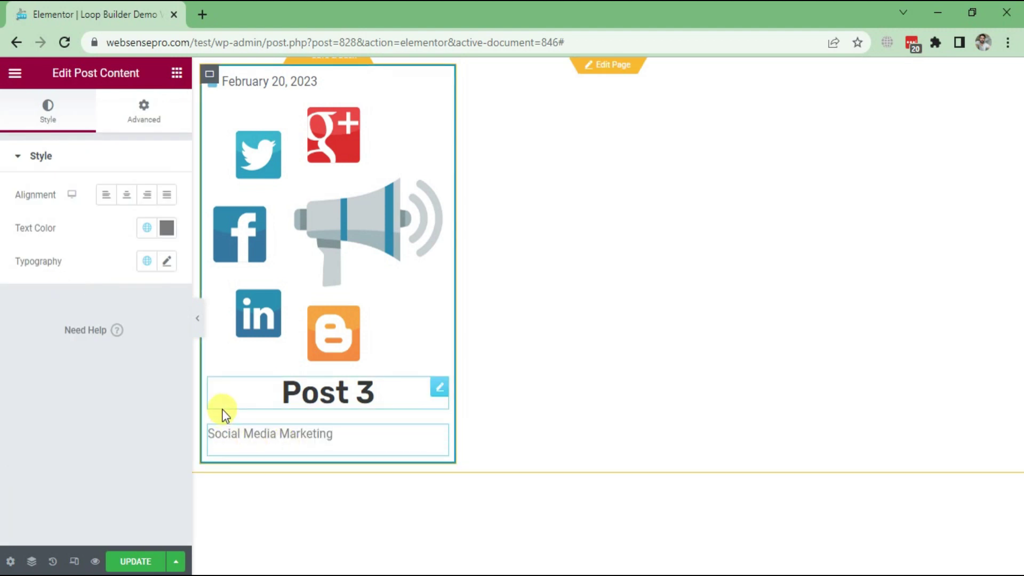
pyautogui.click(126, 195)
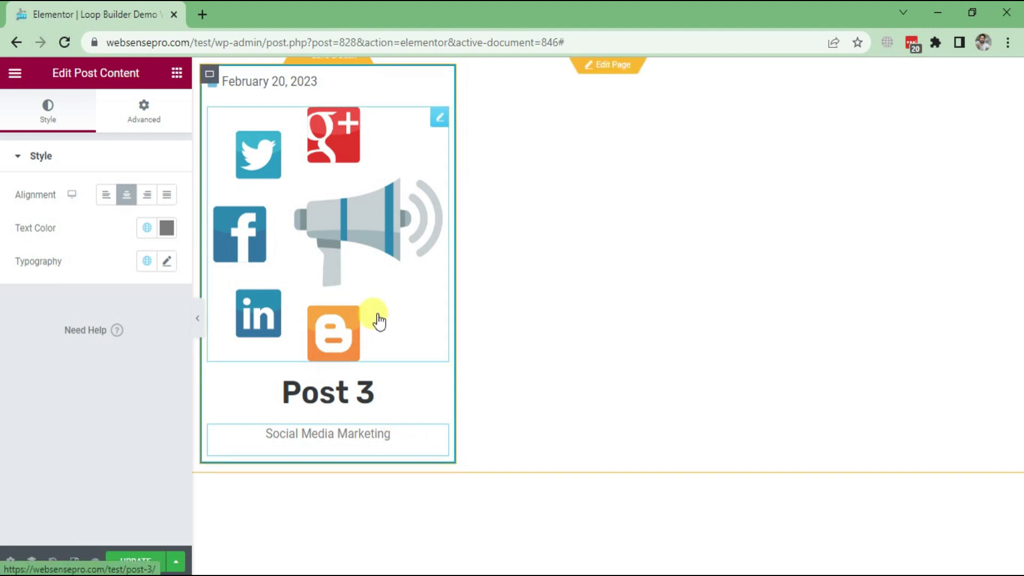
pyautogui.click(625, 72)
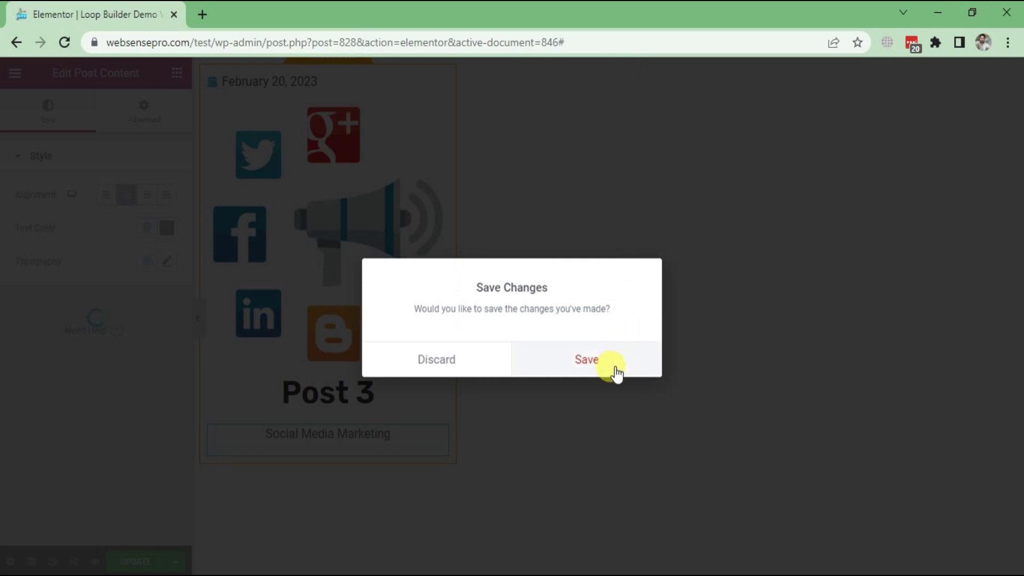
pyautogui.click(615, 367)
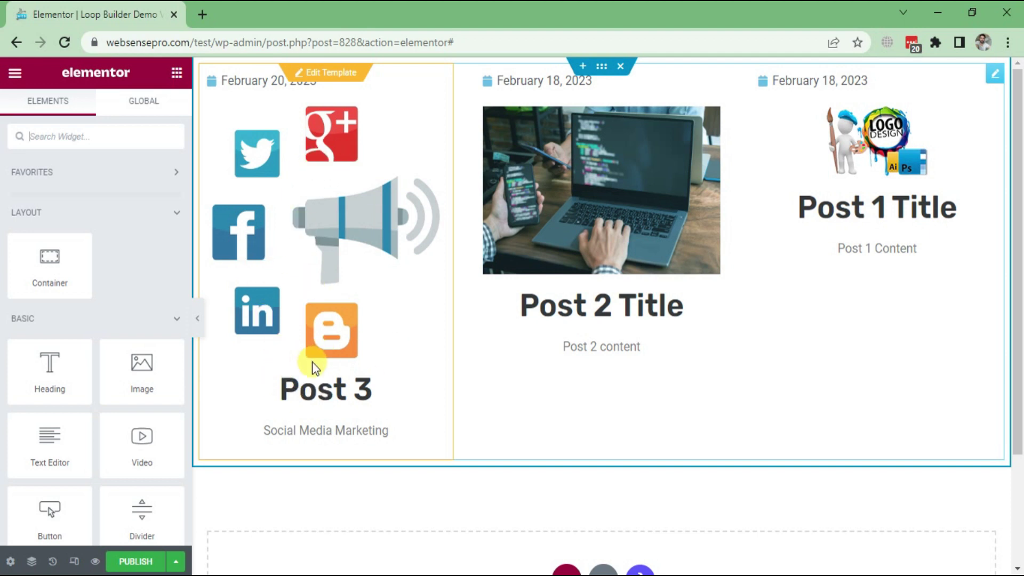
# Change the Loop Grid query Order from DESC to ASC
pyautogui.click(389, 404)
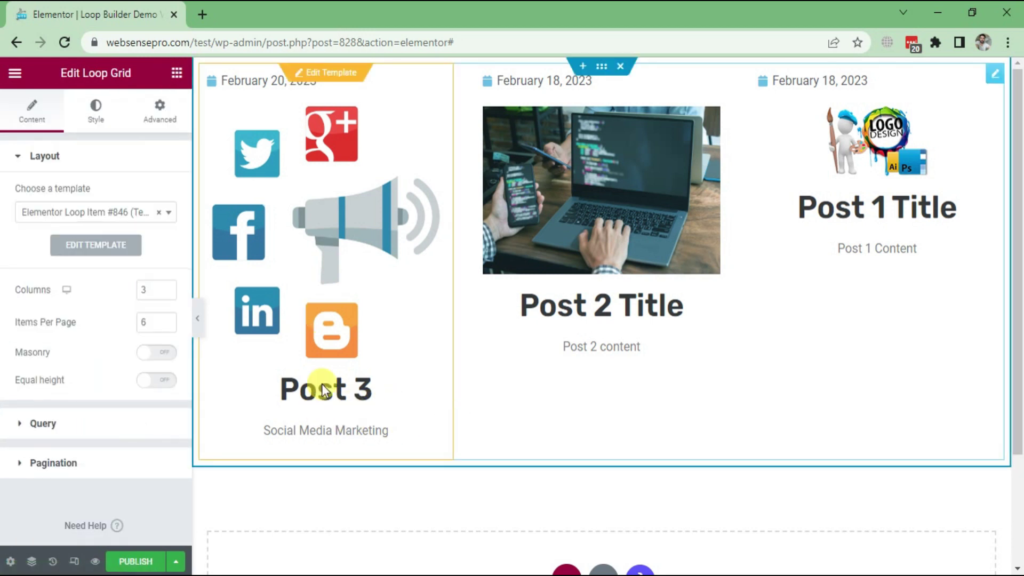
pyautogui.click(105, 426)
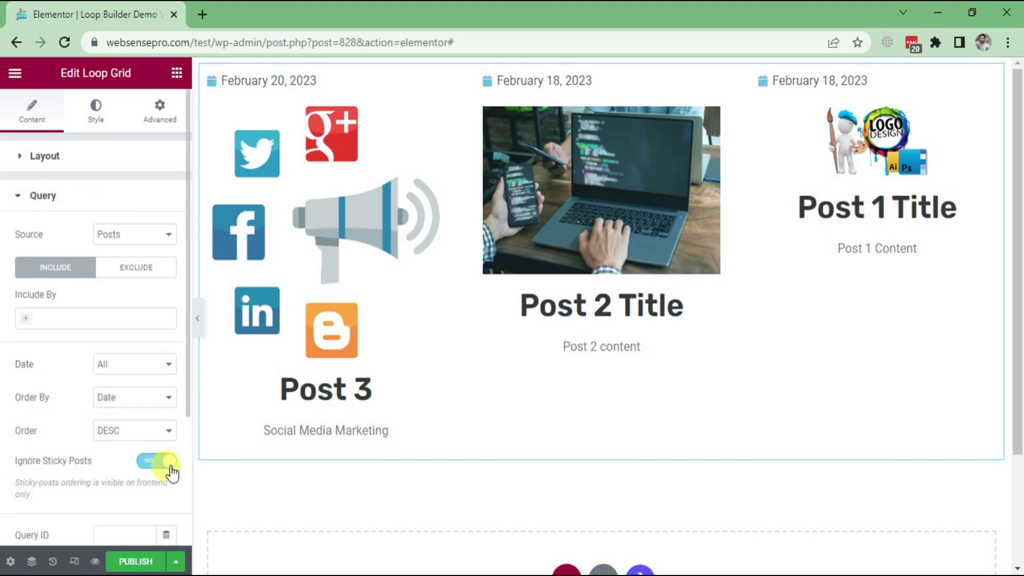
pyautogui.click(137, 436)
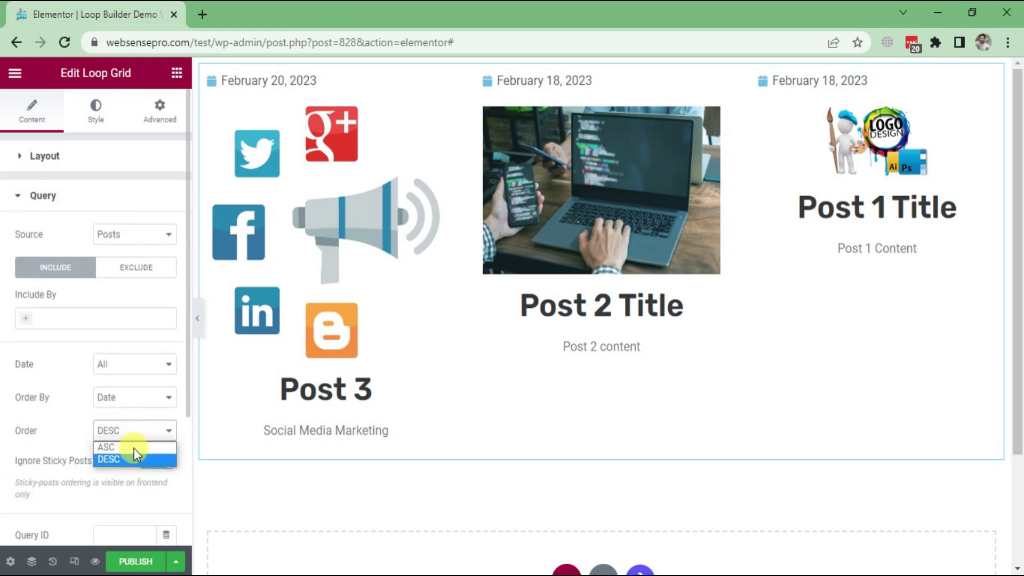
pyautogui.click(132, 446)
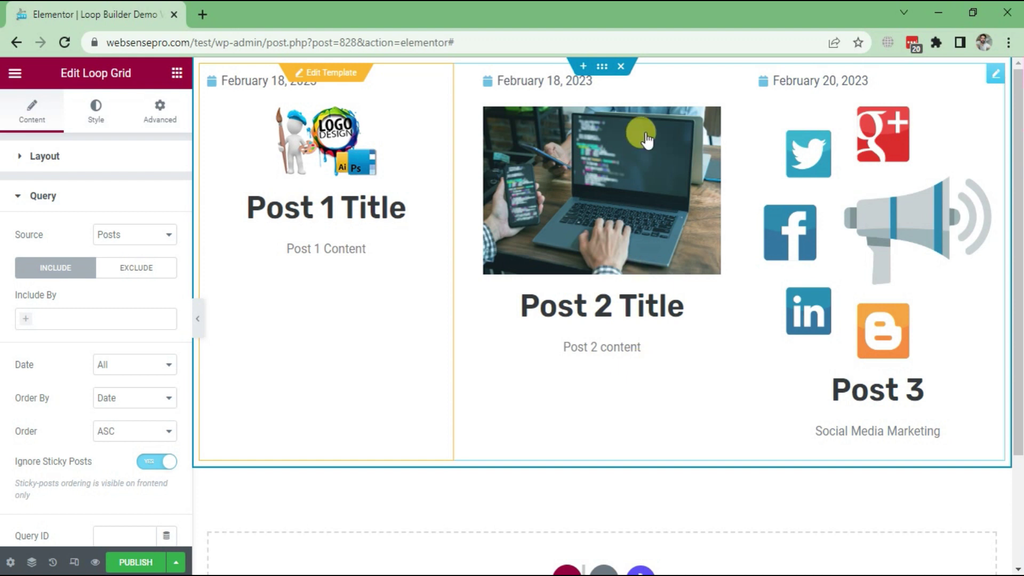
# Give the Loop Grid's container a classic background colour of light pink #F3E6E6
pyautogui.click(603, 69)
pyautogui.click(100, 109)
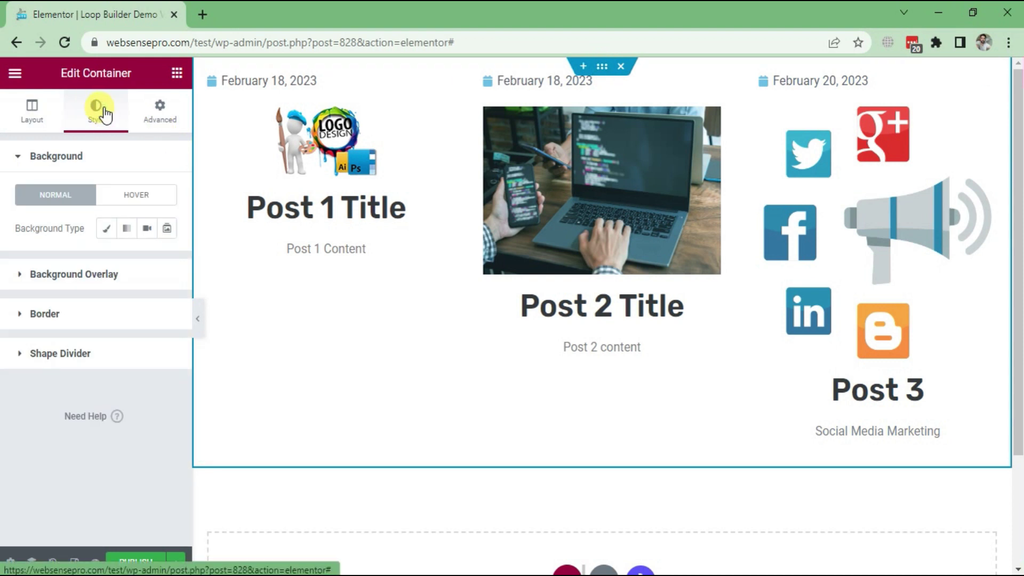
pyautogui.click(107, 231)
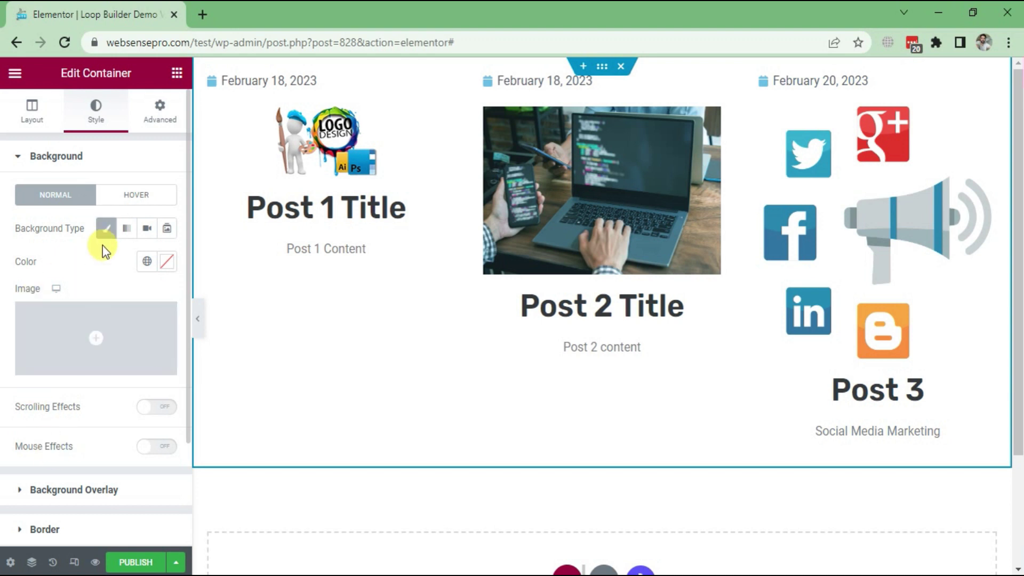
pyautogui.click(167, 263)
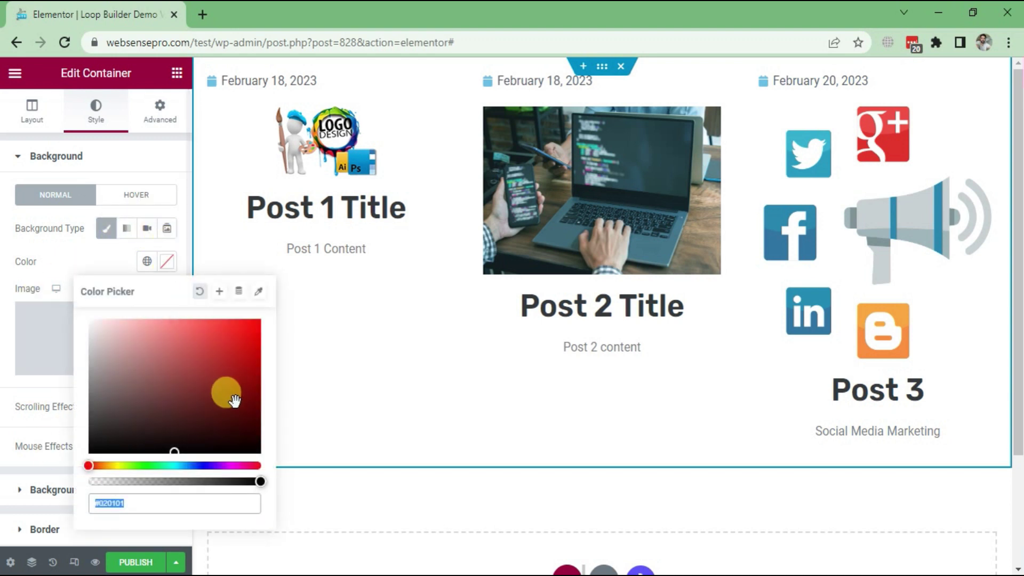
pyautogui.click(199, 384)
pyautogui.click(215, 362)
pyautogui.click(136, 329)
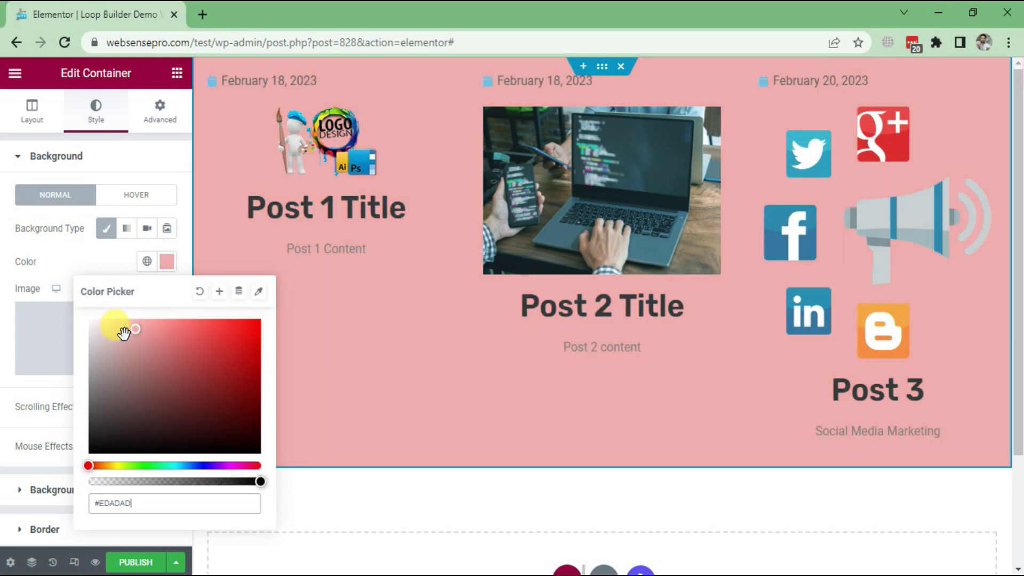
pyautogui.click(174, 401)
pyautogui.click(220, 447)
pyautogui.click(109, 411)
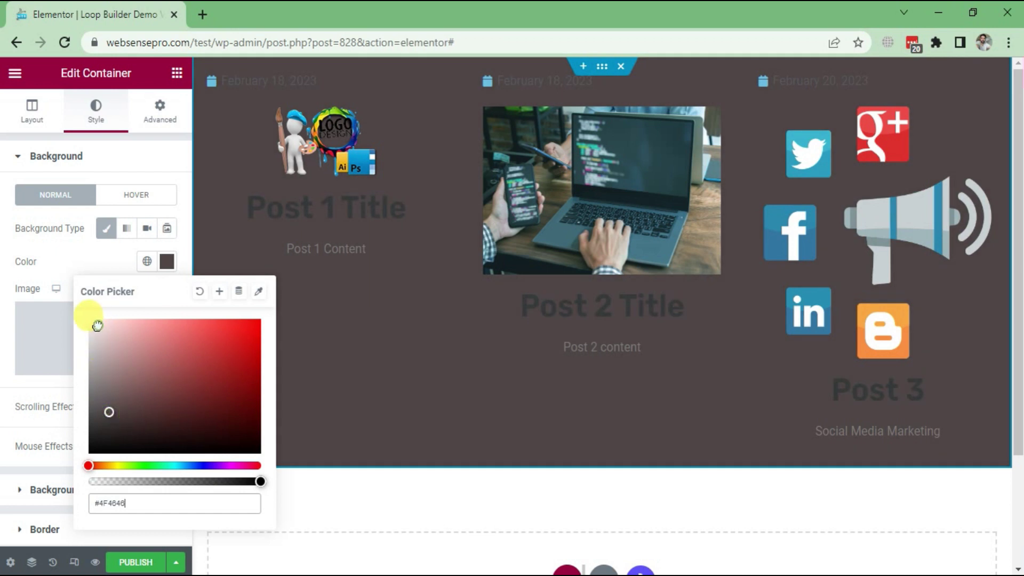
pyautogui.click(96, 324)
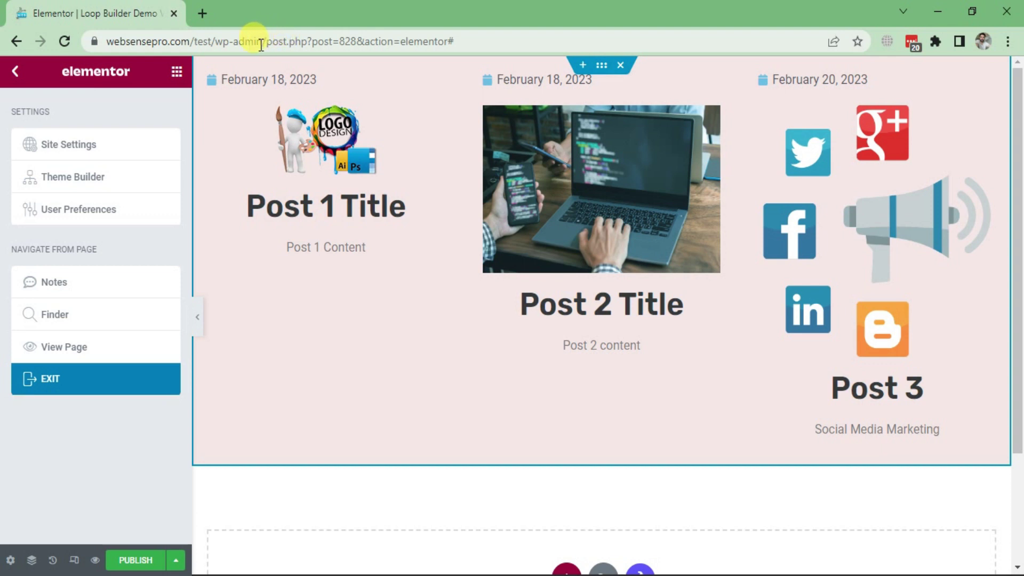
# Load the copied wp-admin address in a new browser tab to reach the WordPress Dashboard
pyautogui.moveTo(263, 43); pyautogui.dragTo(59, 31)
pyautogui.hotkey('ctrl', 'c')
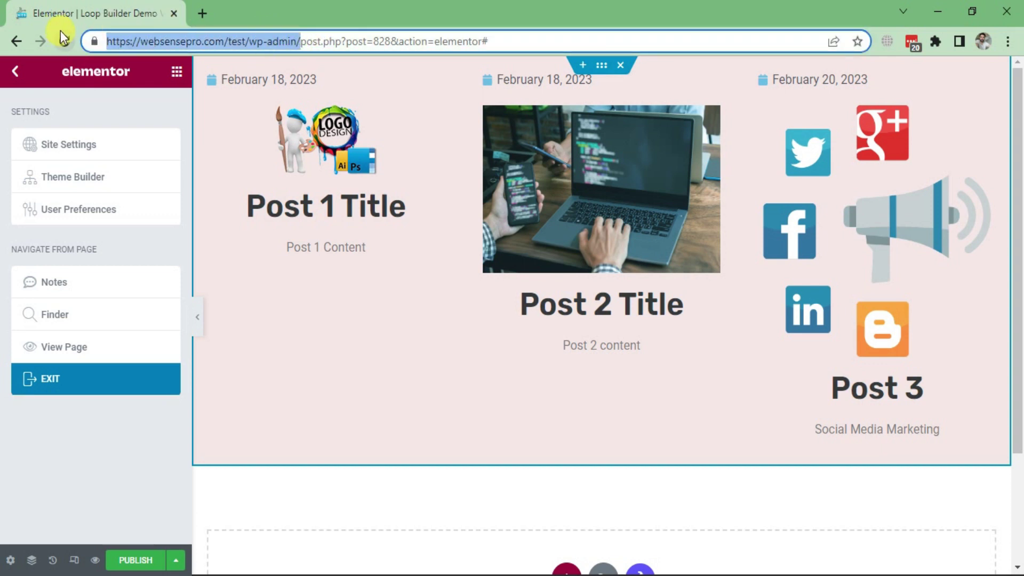
pyautogui.click(204, 13)
pyautogui.hotkey('ctrl', 'v')
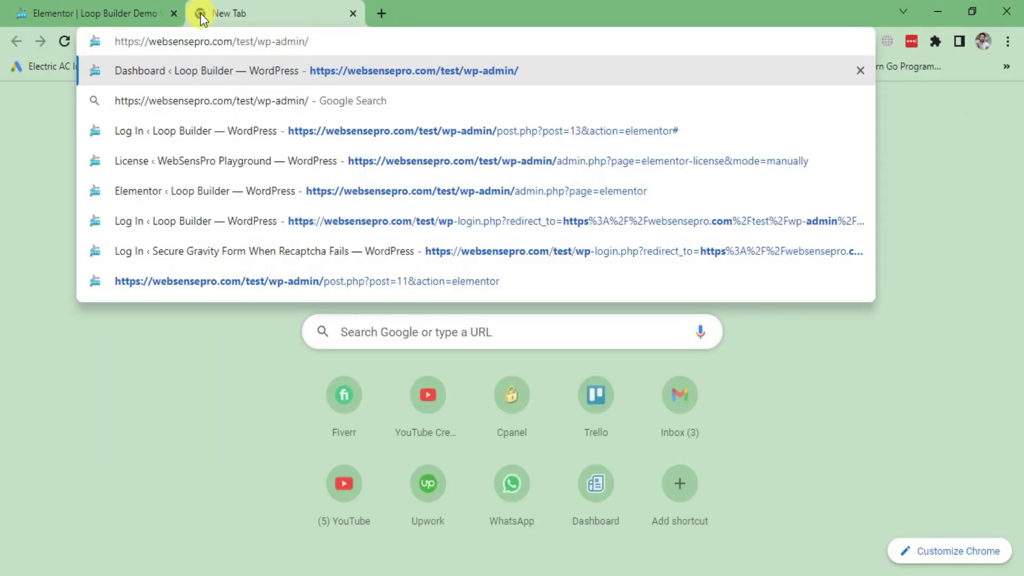
pyautogui.press('Return')
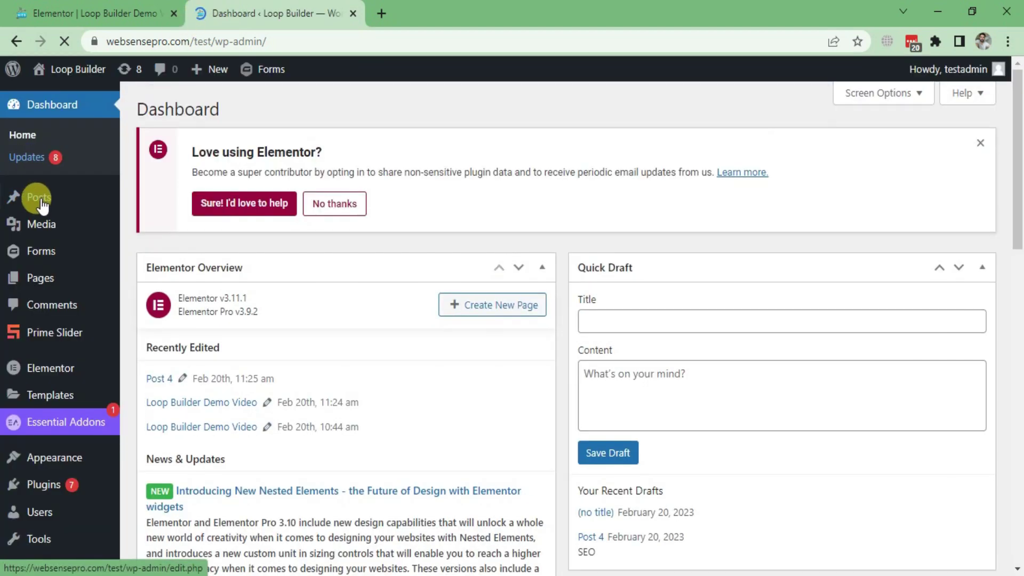
pyautogui.moveTo(39, 203)
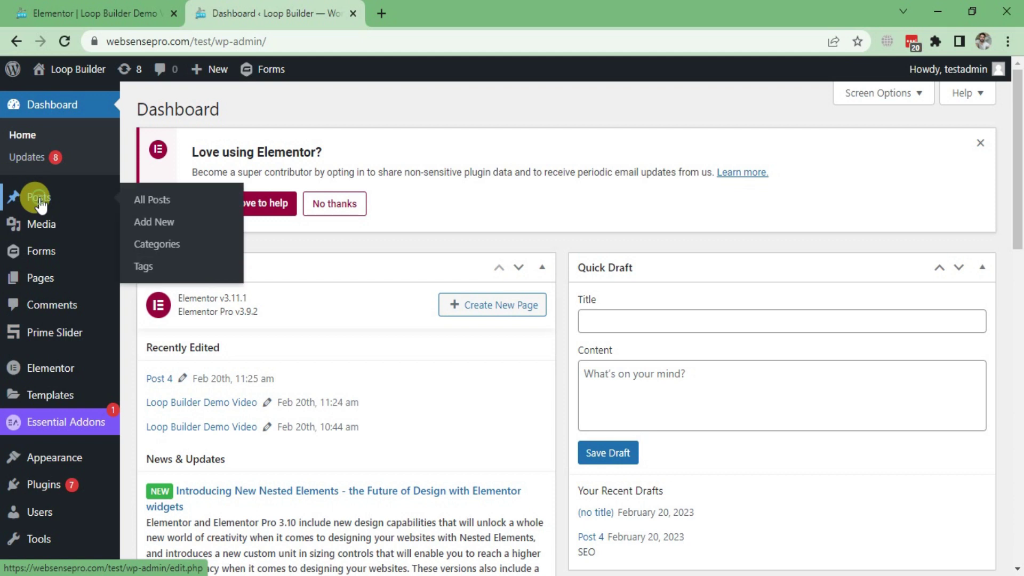
# Start a new post titled 'Post 4' and insert the SEO image from the Media Library
pyautogui.click(169, 224)
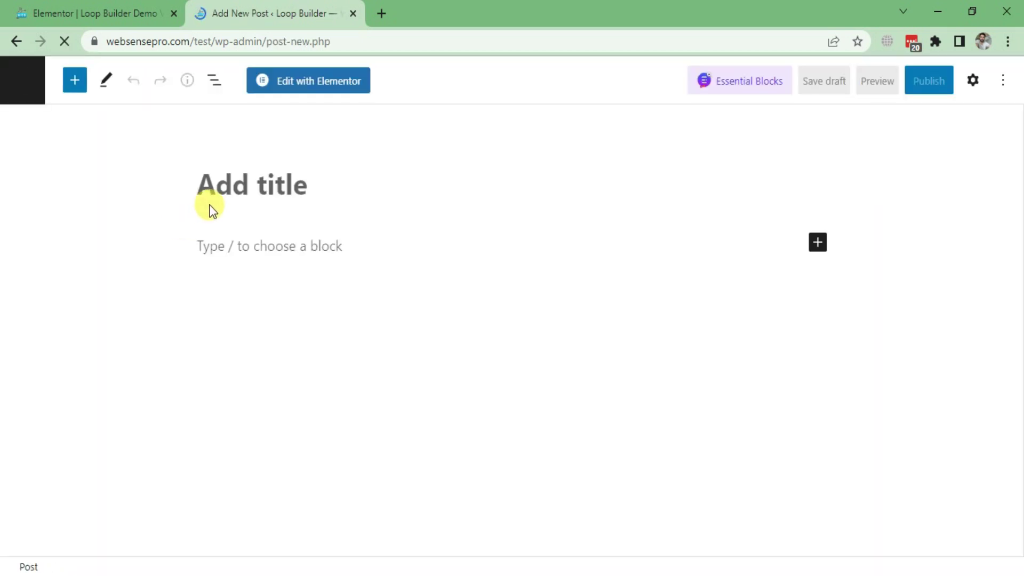
pyautogui.write('Post 4')
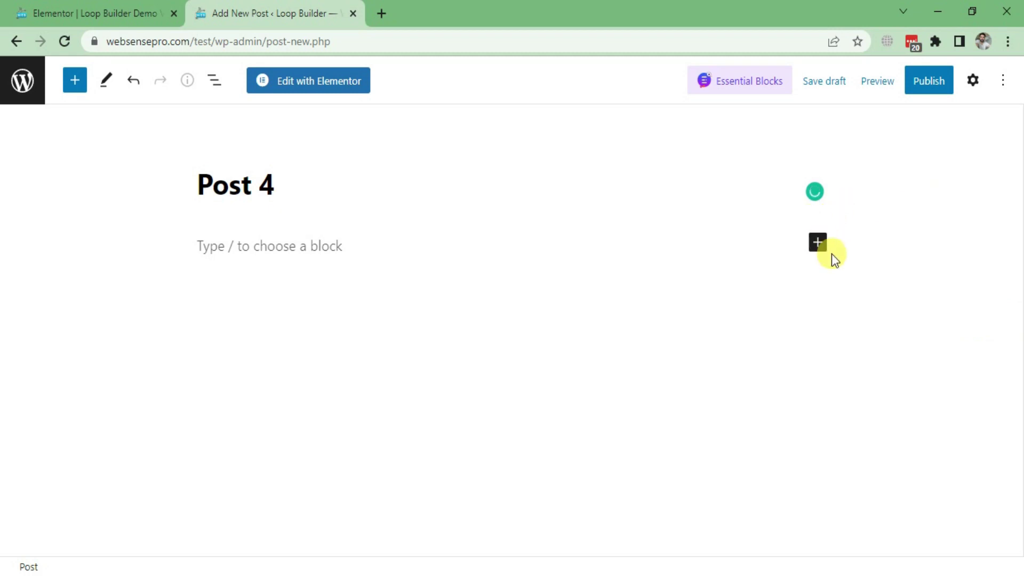
pyautogui.click(817, 244)
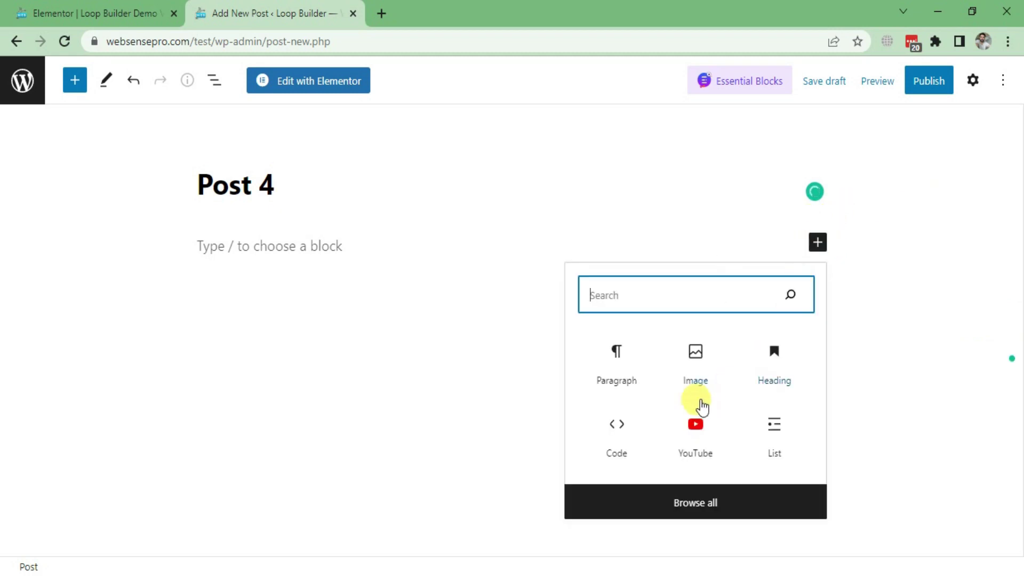
pyautogui.click(696, 362)
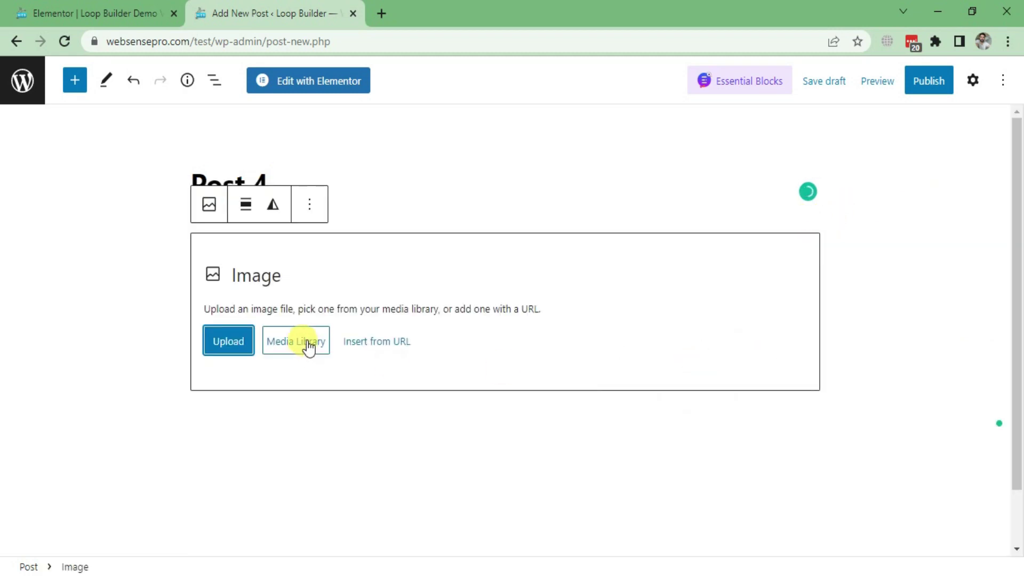
pyautogui.click(308, 345)
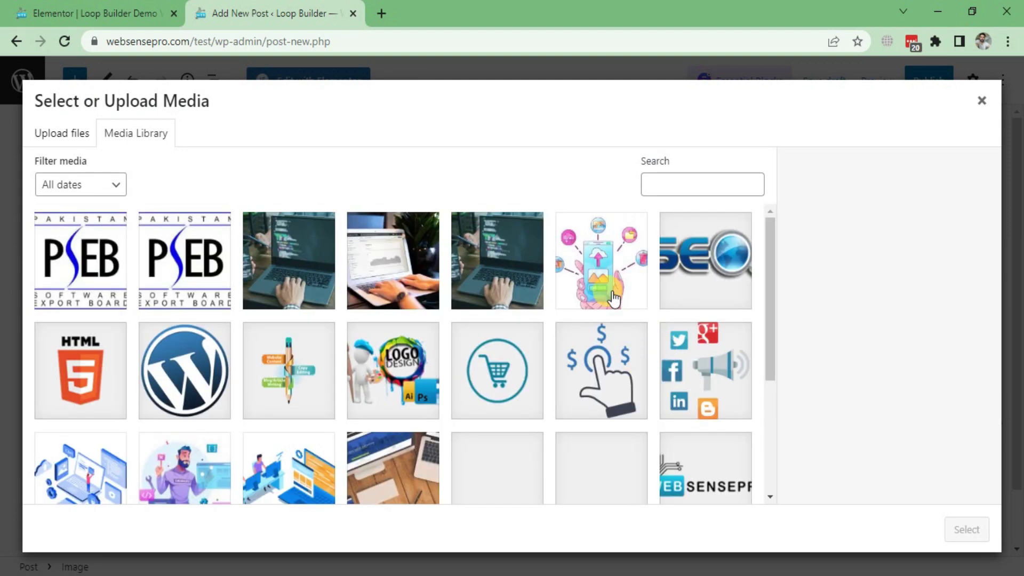
pyautogui.doubleClick(691, 251)
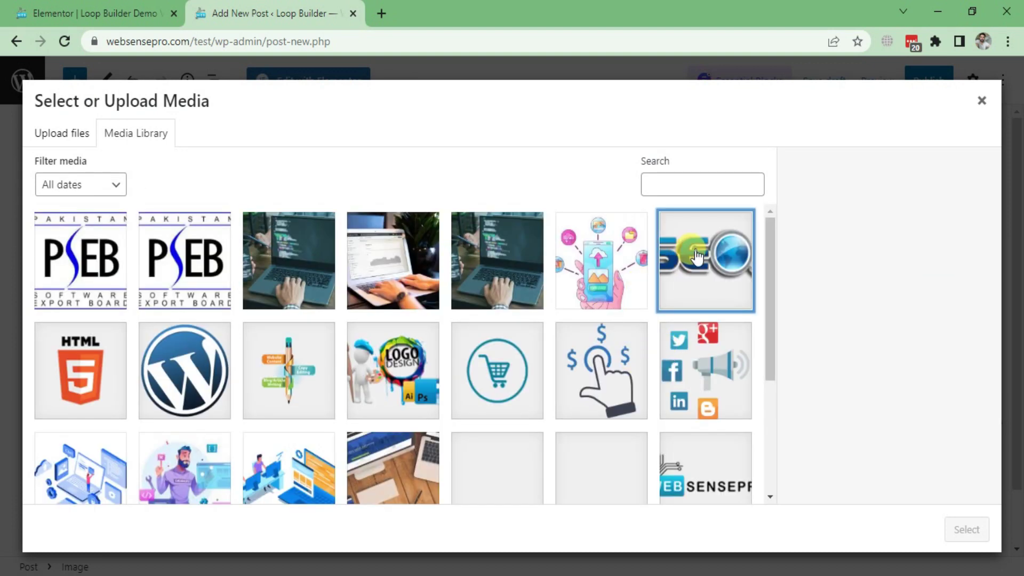
pyautogui.click(965, 530)
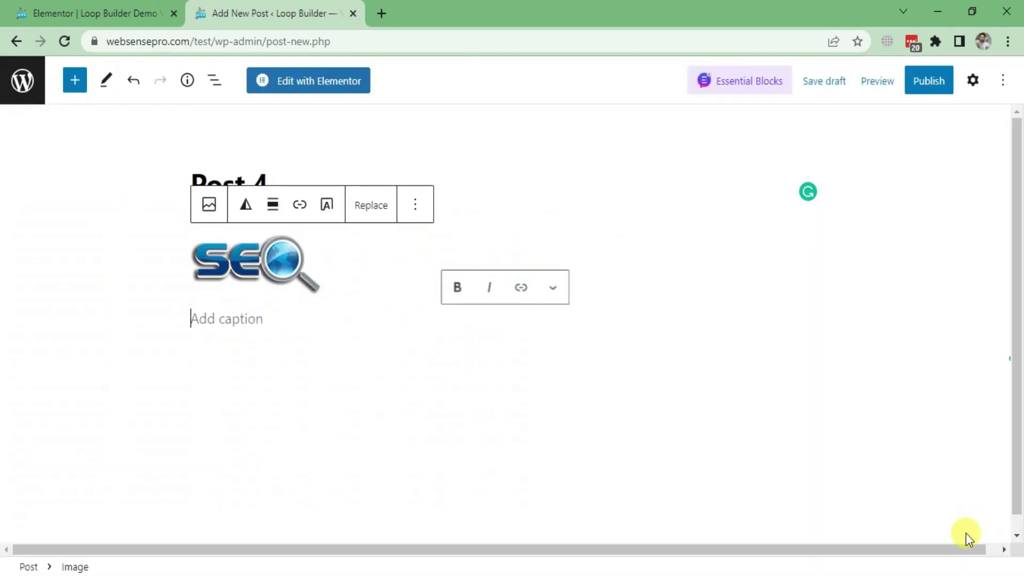
# Caption the image 'Search Engine Optimization' and publish Post 4
pyautogui.write('S')
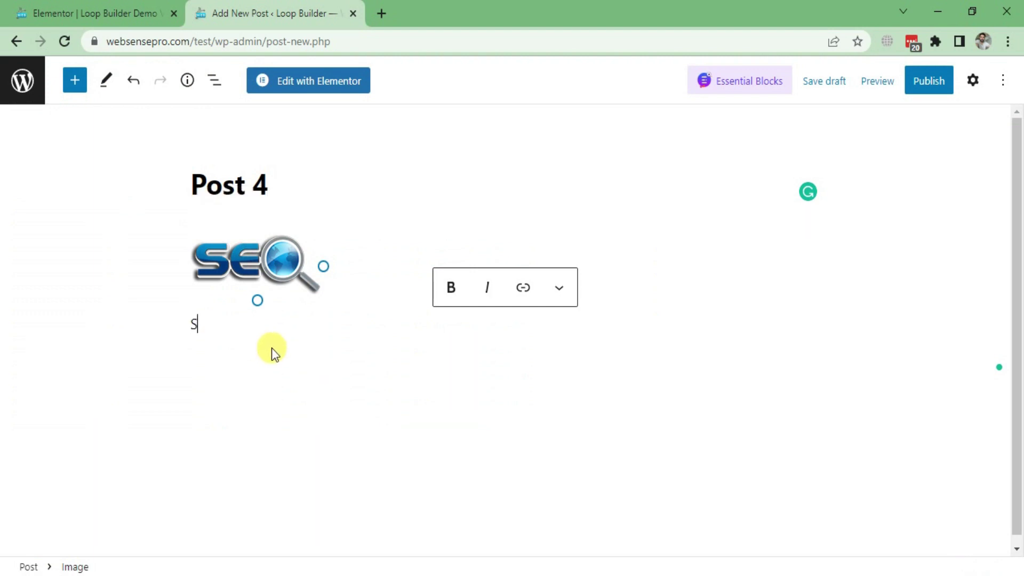
pyautogui.write('earch Engine')
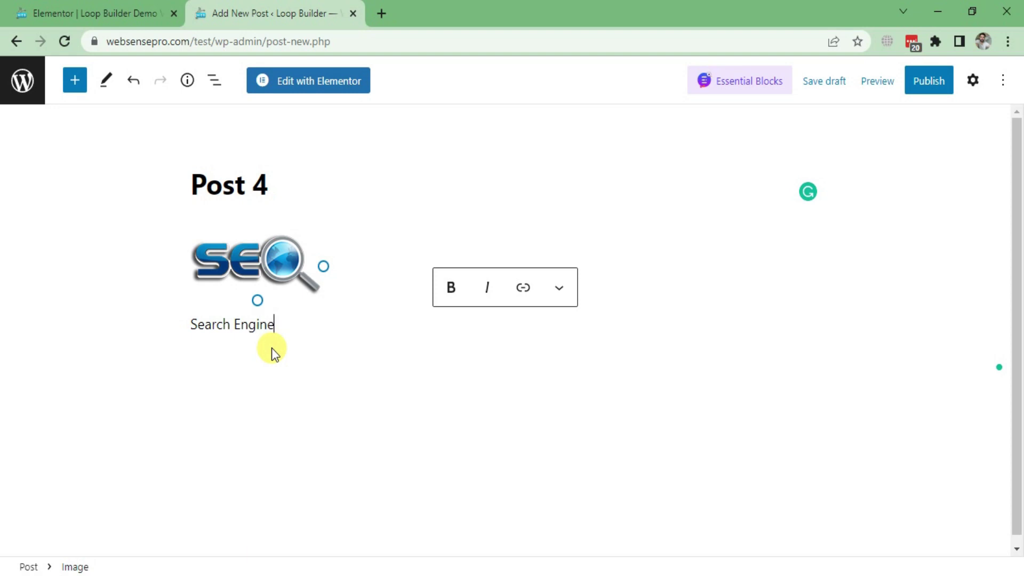
pyautogui.write(' Optimization')
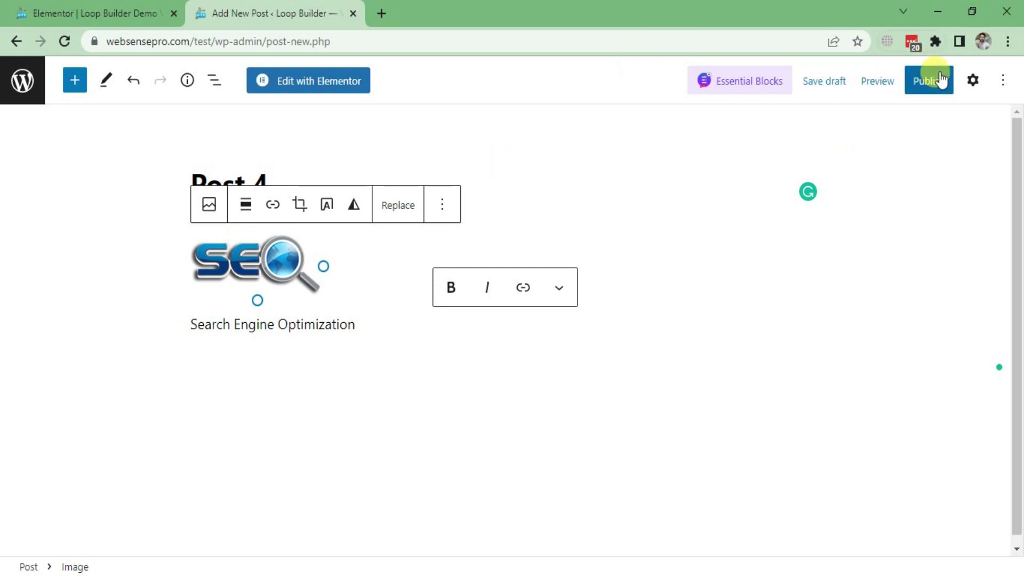
pyautogui.click(928, 80)
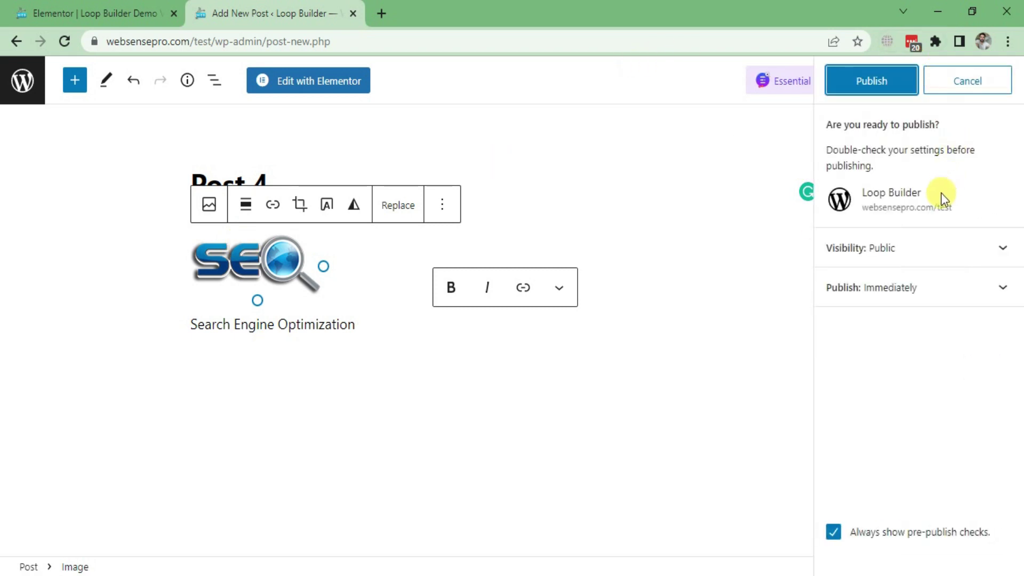
pyautogui.click(872, 84)
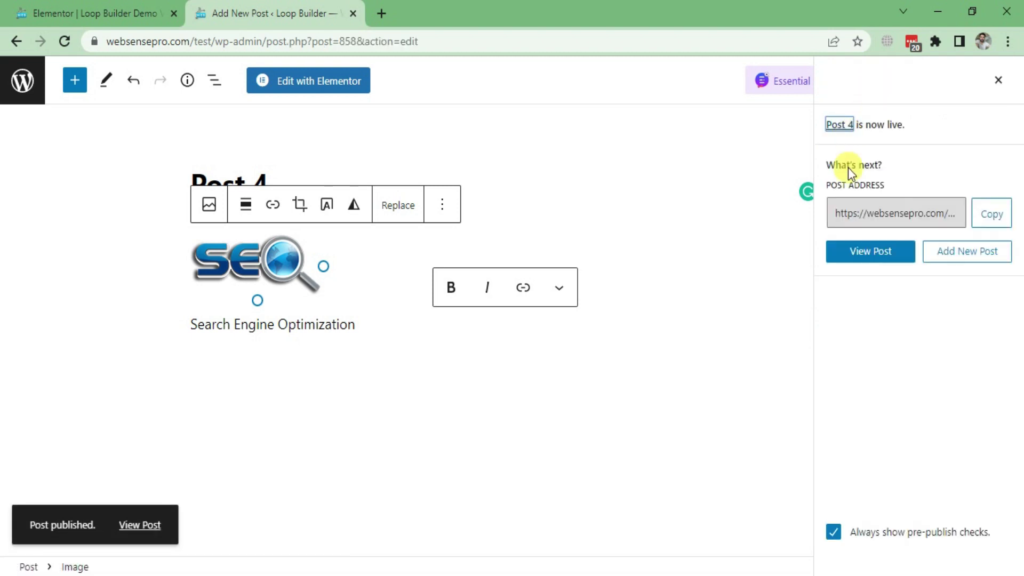
# Reload the Elementor editor tab so Post 4 shows as a fourth card in the Loop Grid
pyautogui.click(855, 255)
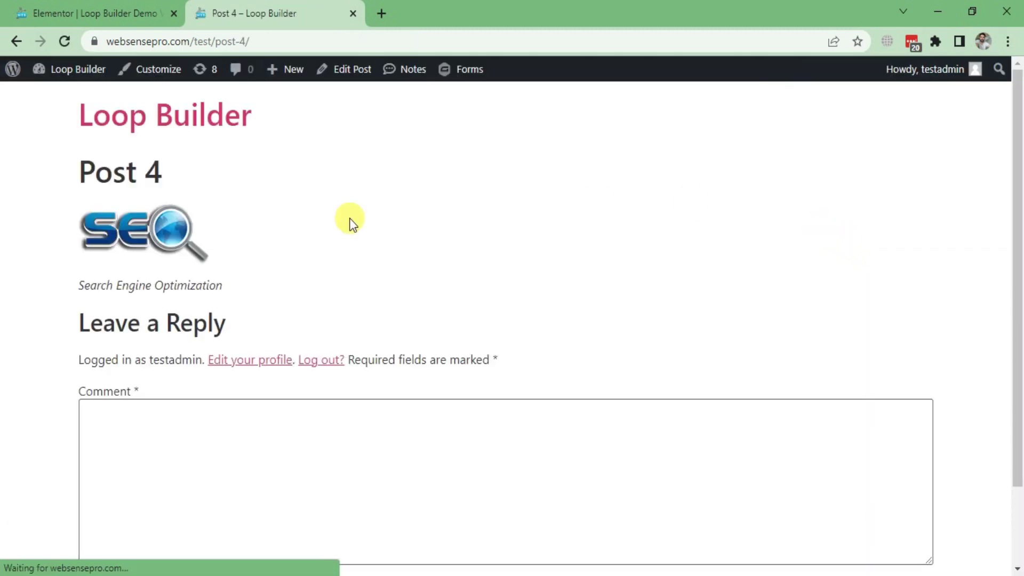
pyautogui.click(104, 12)
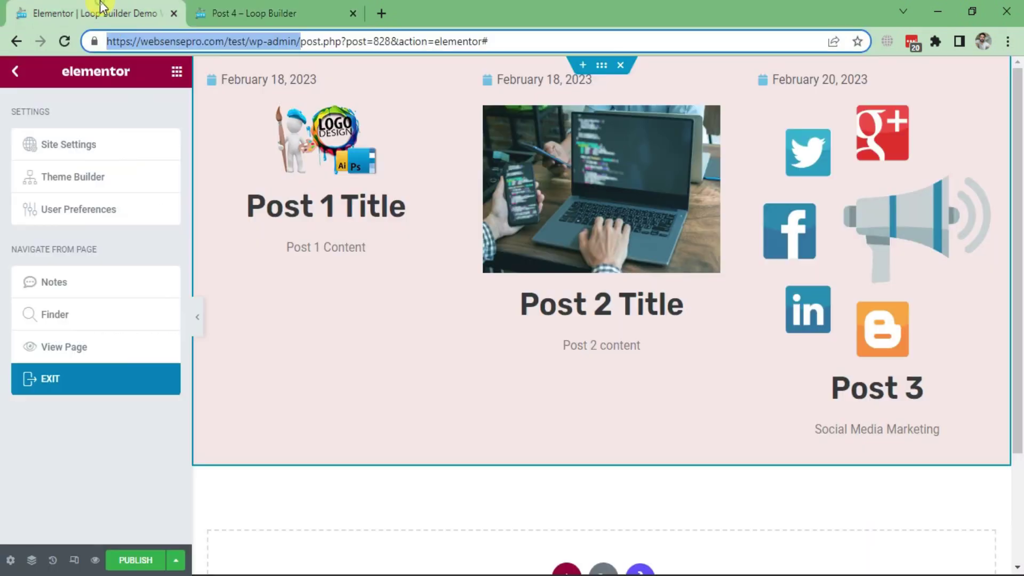
pyautogui.click(64, 41)
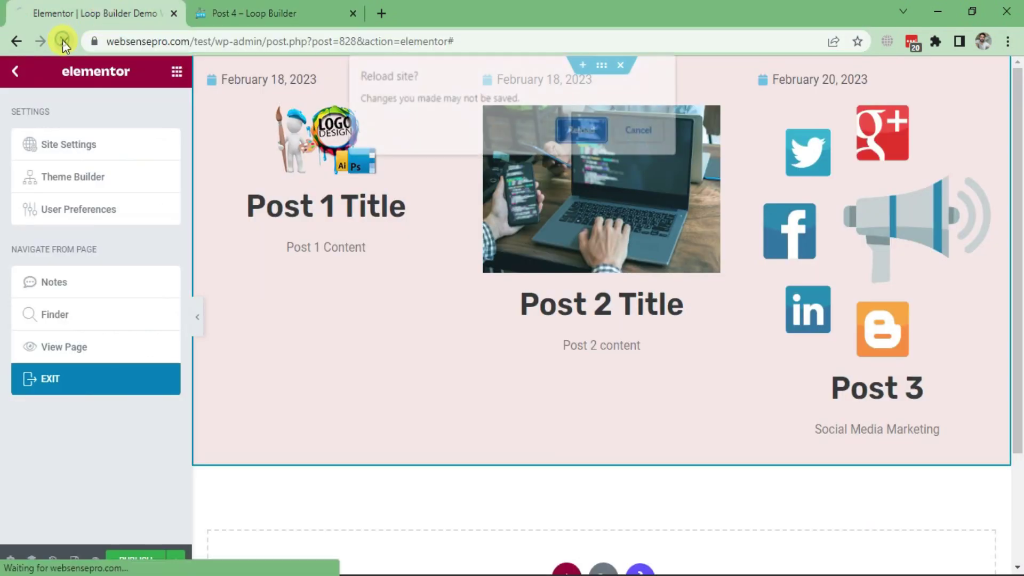
pyautogui.click(577, 127)
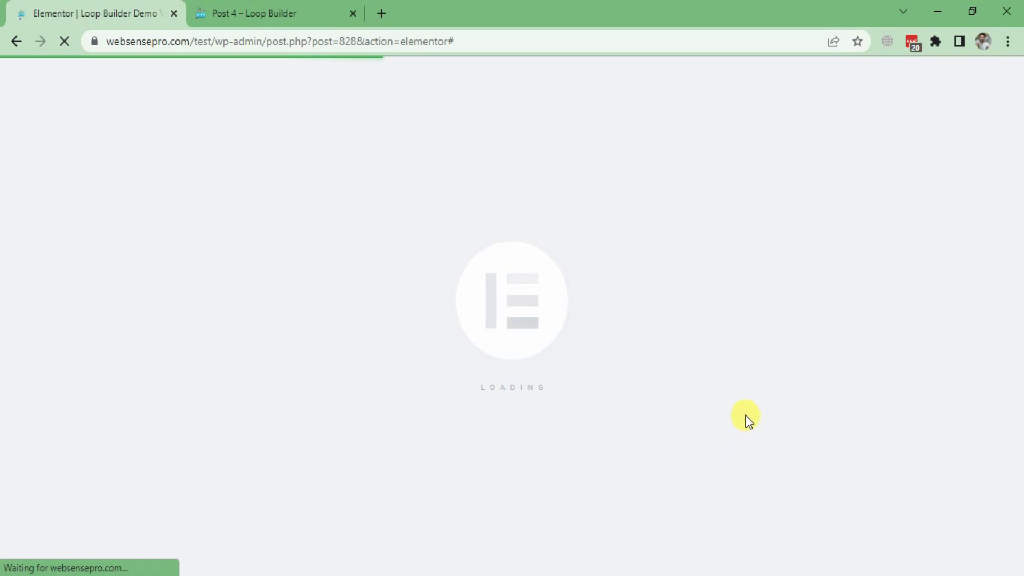
pyautogui.scroll(-6, 737, 410)
pyautogui.scroll(6, 448, 328)
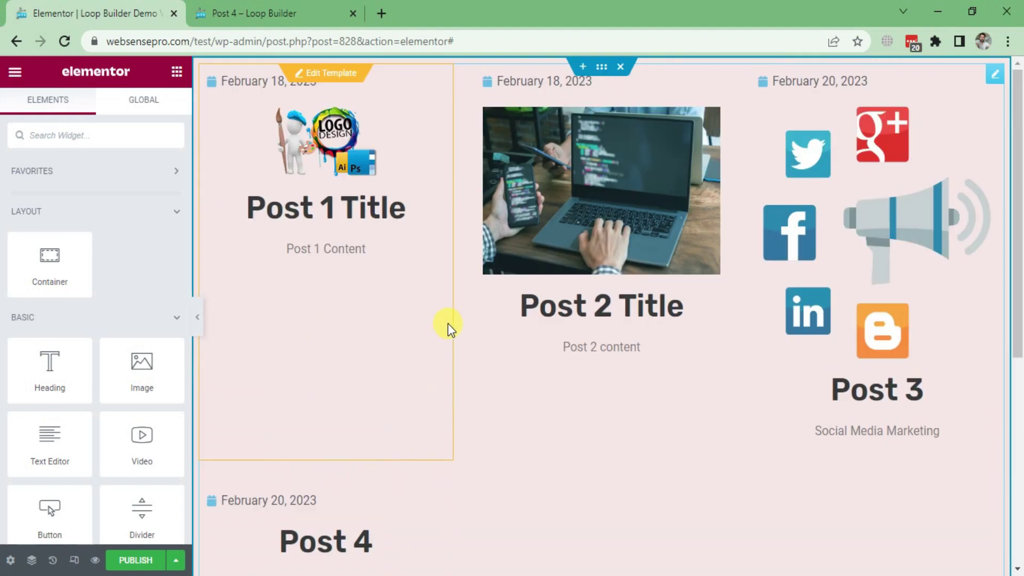
pyautogui.scroll(-3, 449, 334)
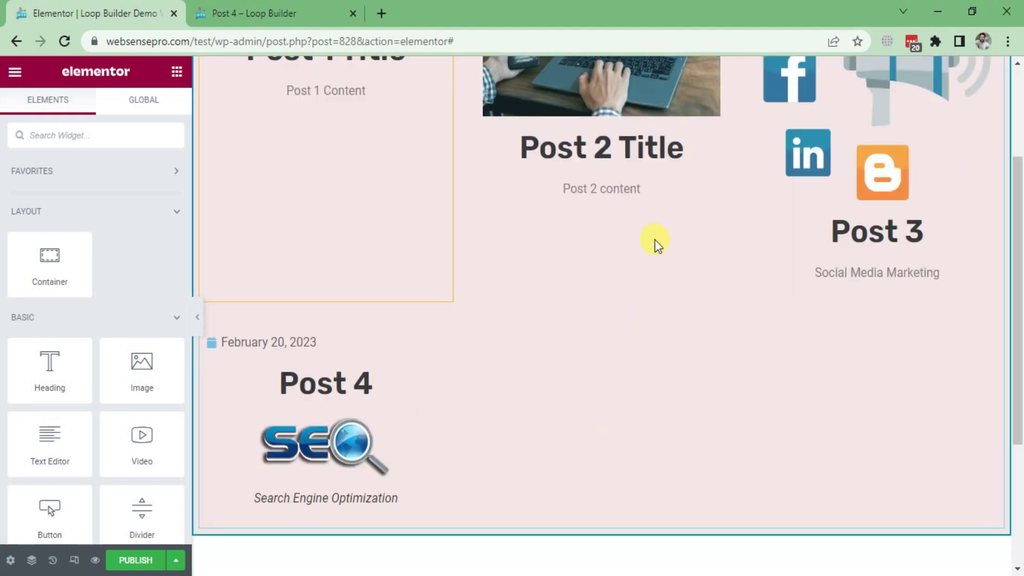
pyautogui.scroll(3, 677, 287)
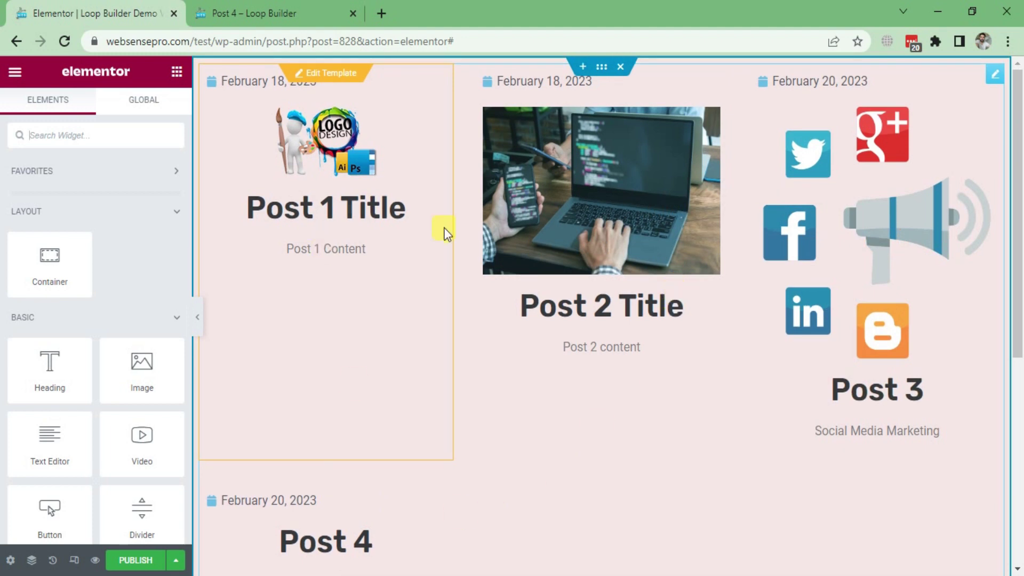
# In the Loop Grid's Layout settings, set Columns to 3 and Items Per Page to 3
pyautogui.click(475, 387)
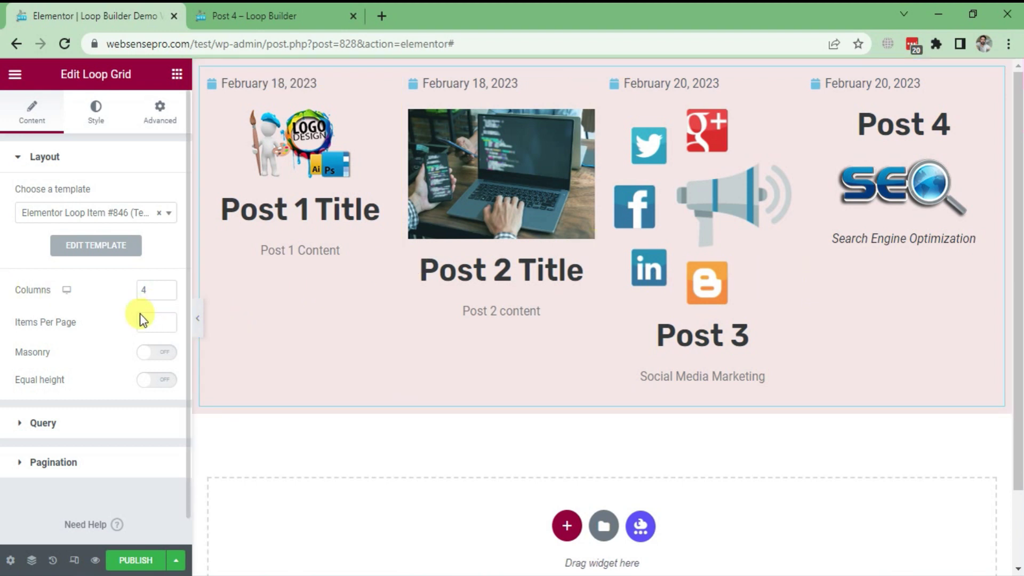
pyautogui.click(167, 295)
pyautogui.click(167, 296)
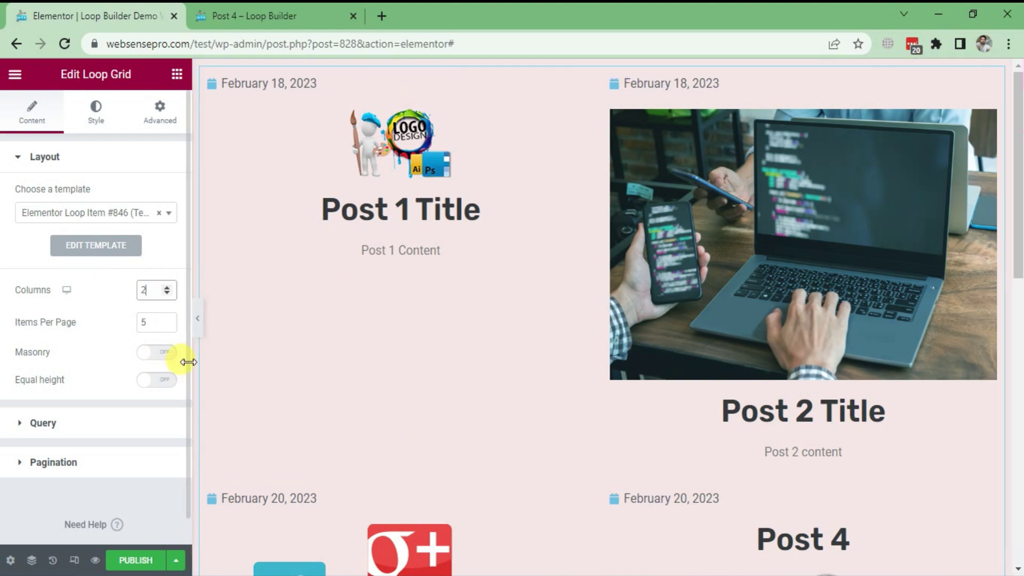
pyautogui.click(167, 326)
pyautogui.click(168, 325)
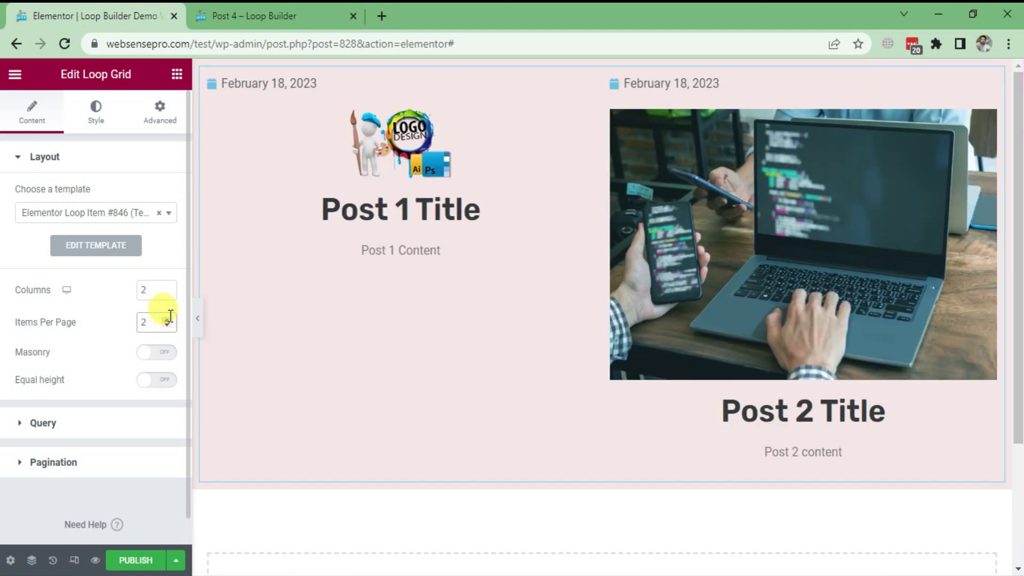
pyautogui.click(168, 320)
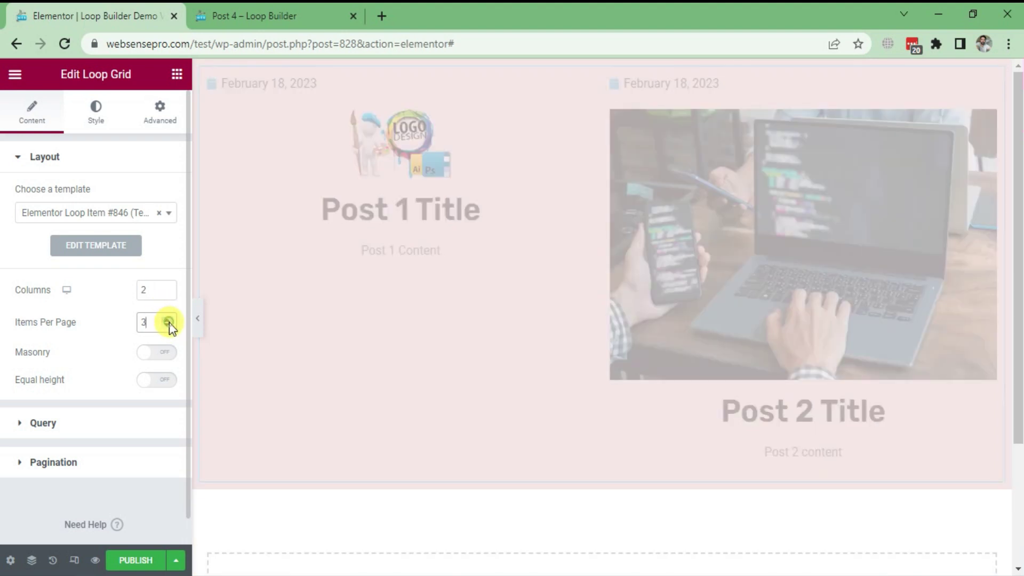
pyautogui.click(168, 287)
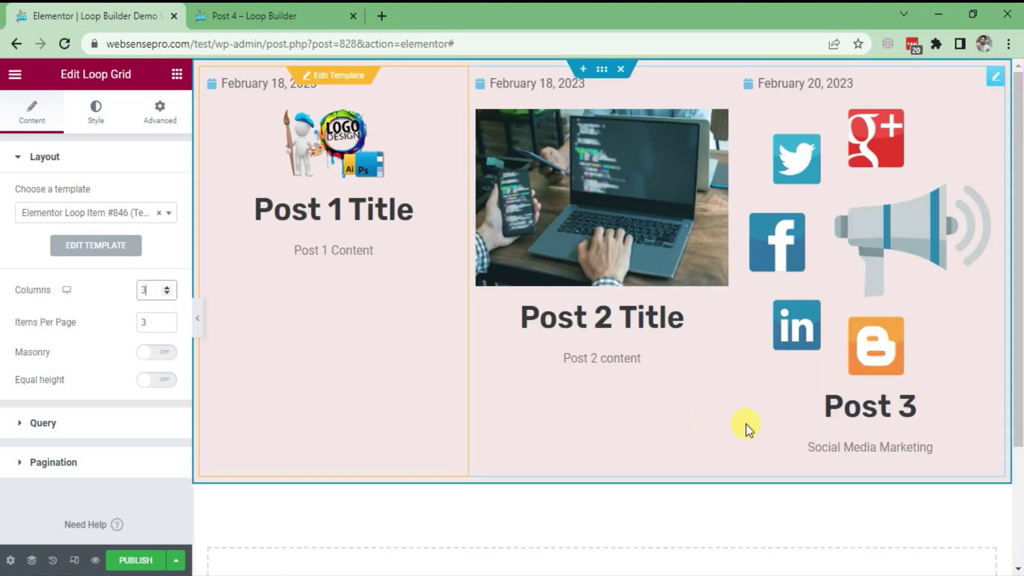
# Set the Loop Grid's Pagination option to Previous/Next
pyautogui.click(81, 465)
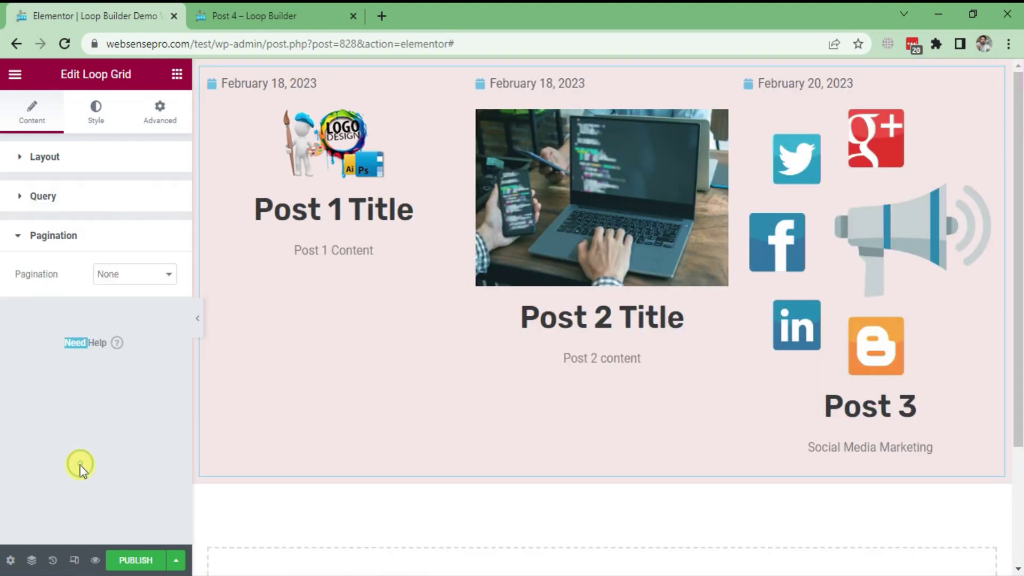
pyautogui.click(140, 273)
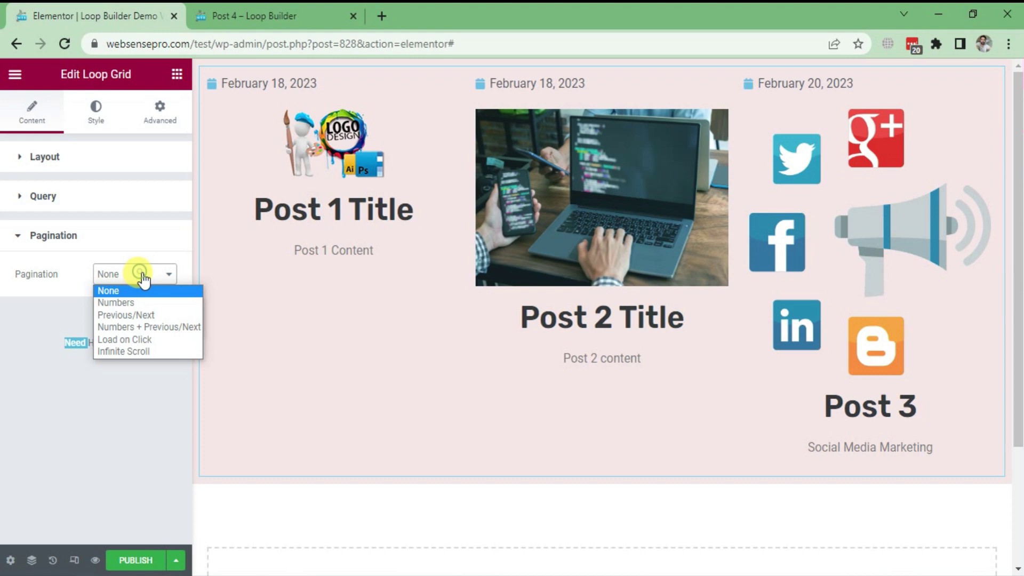
pyautogui.click(132, 319)
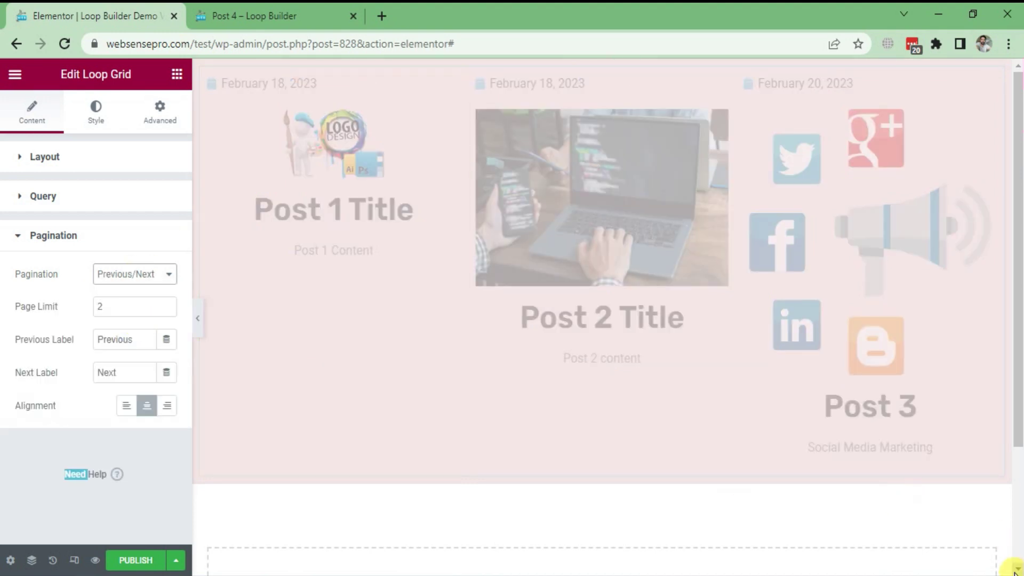